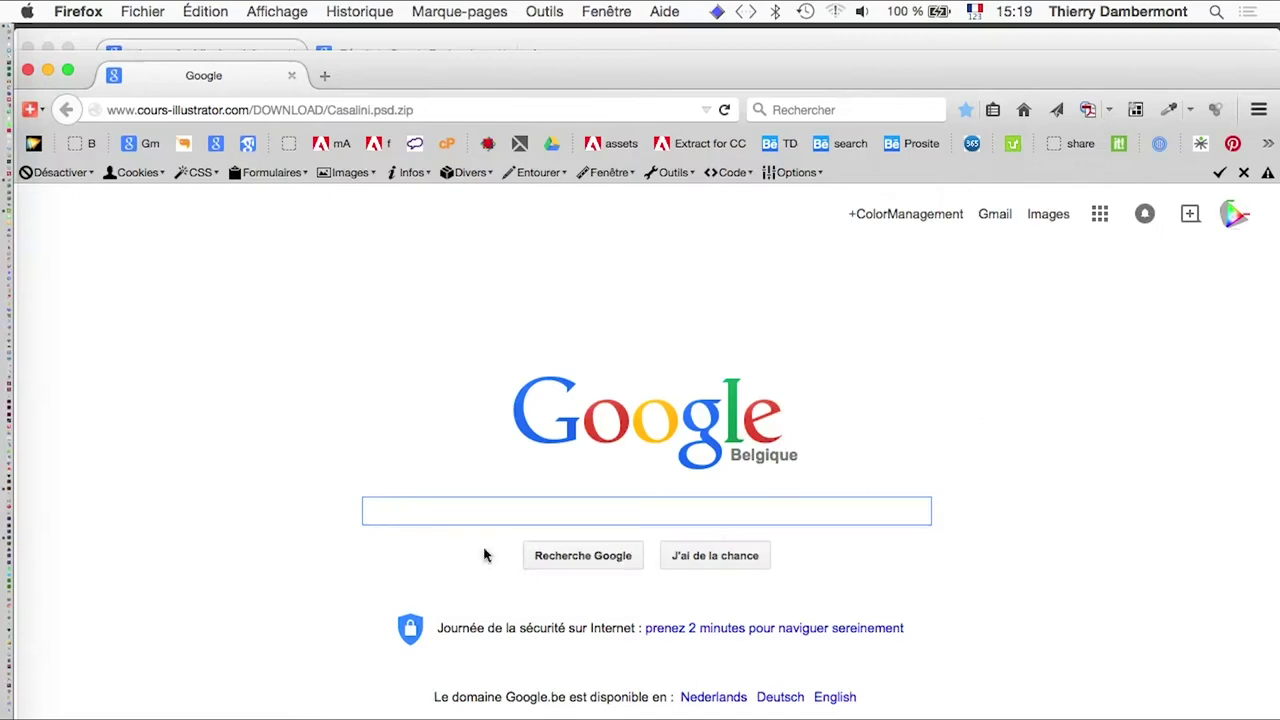
# - Select the windshield, second, third and whole-car outline paths together with the Selection tool
pyautogui.press('super+Tab')
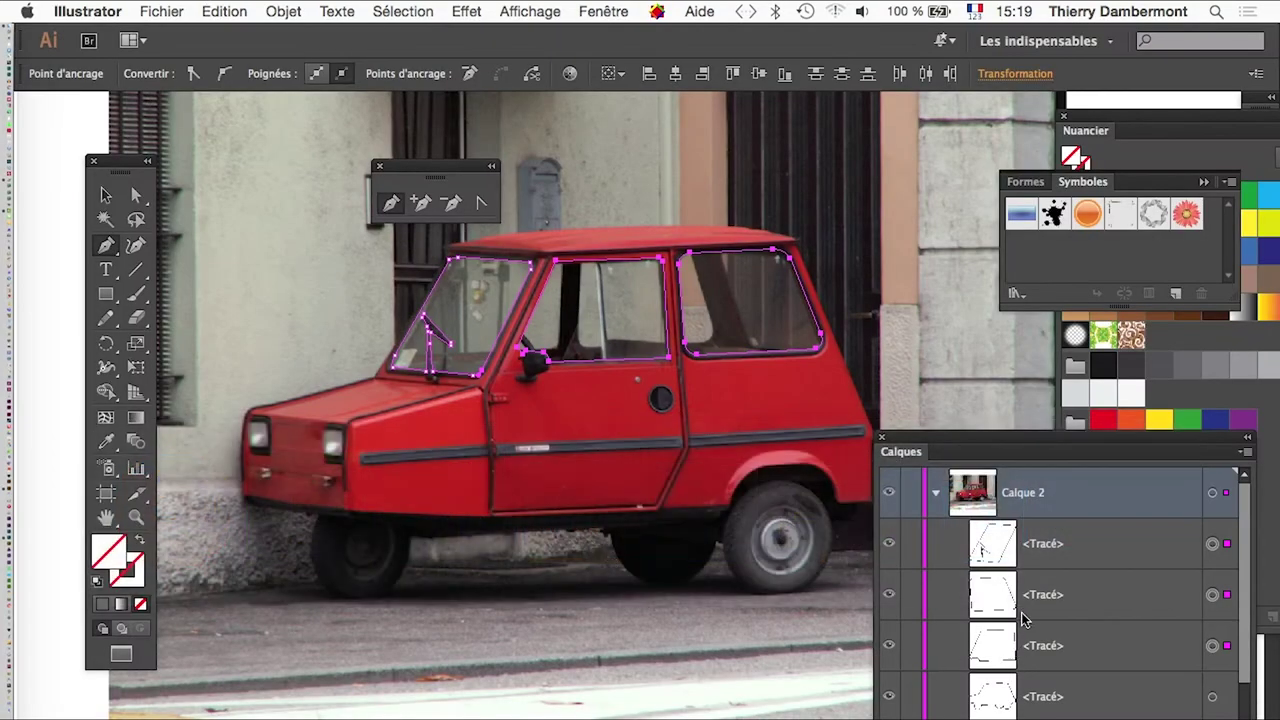
pyautogui.click(106, 195)
pyautogui.click(641, 358)
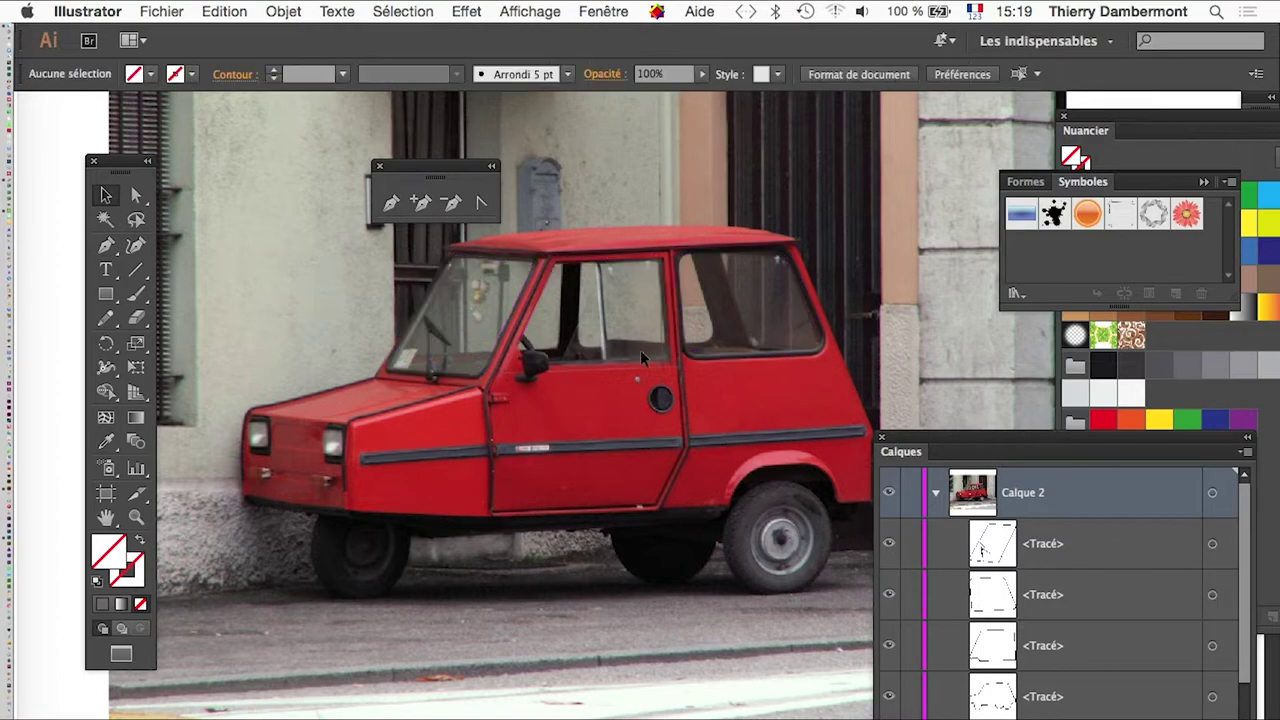
pyautogui.click(491, 366)
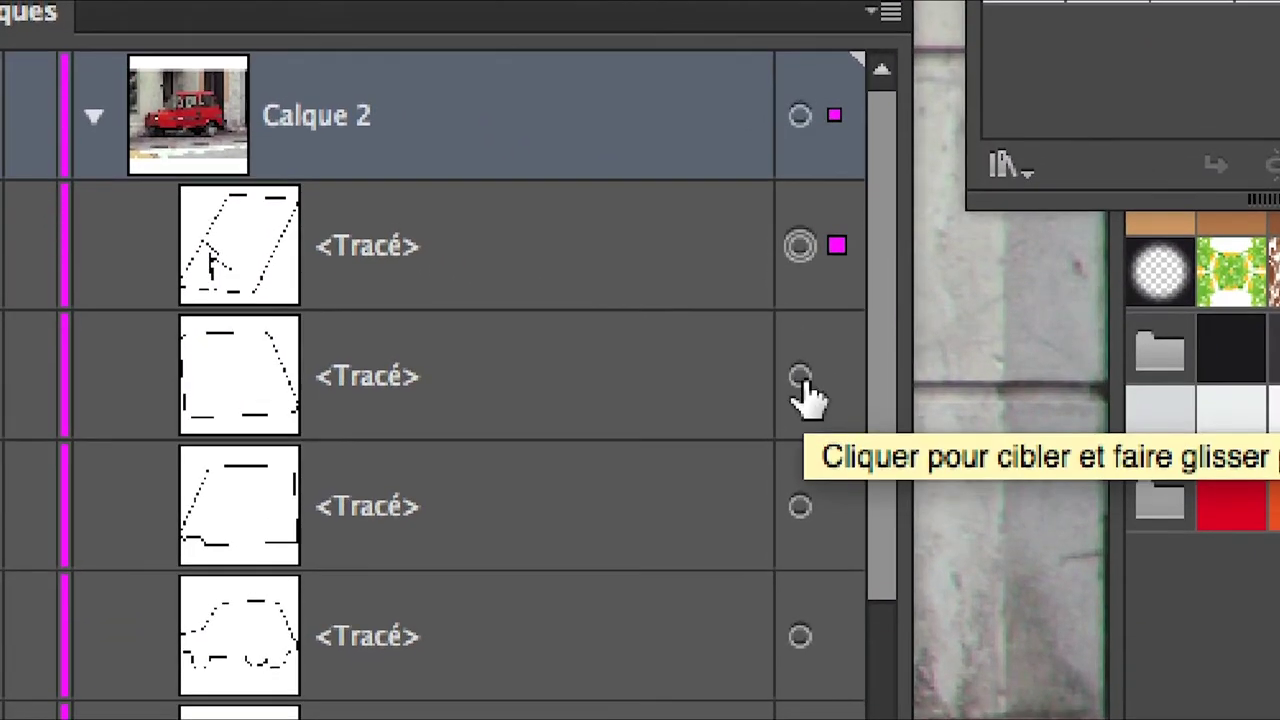
pyautogui.keyDown('shift'); pyautogui.click(800, 377); pyautogui.keyUp('shift')
pyautogui.keyDown('shift'); pyautogui.click(800, 506); pyautogui.keyUp('shift')
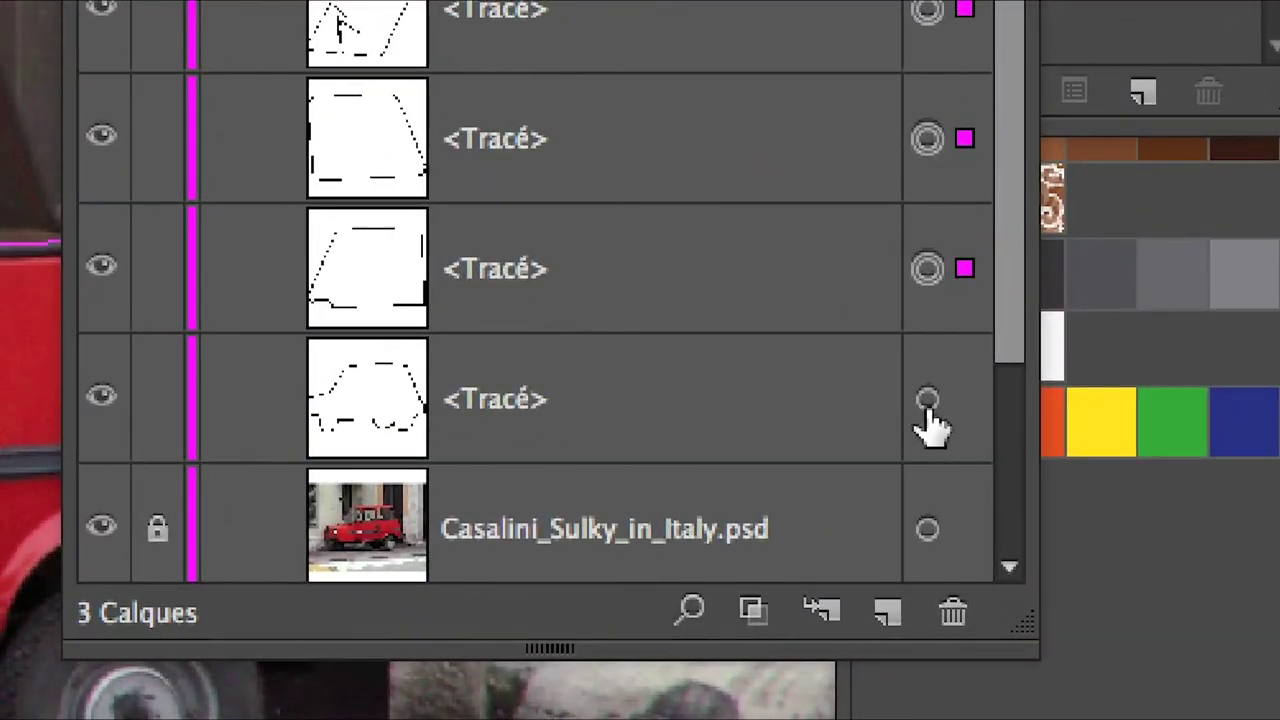
pyautogui.keyDown('shift'); pyautogui.click(927, 400); pyautogui.keyUp('shift')
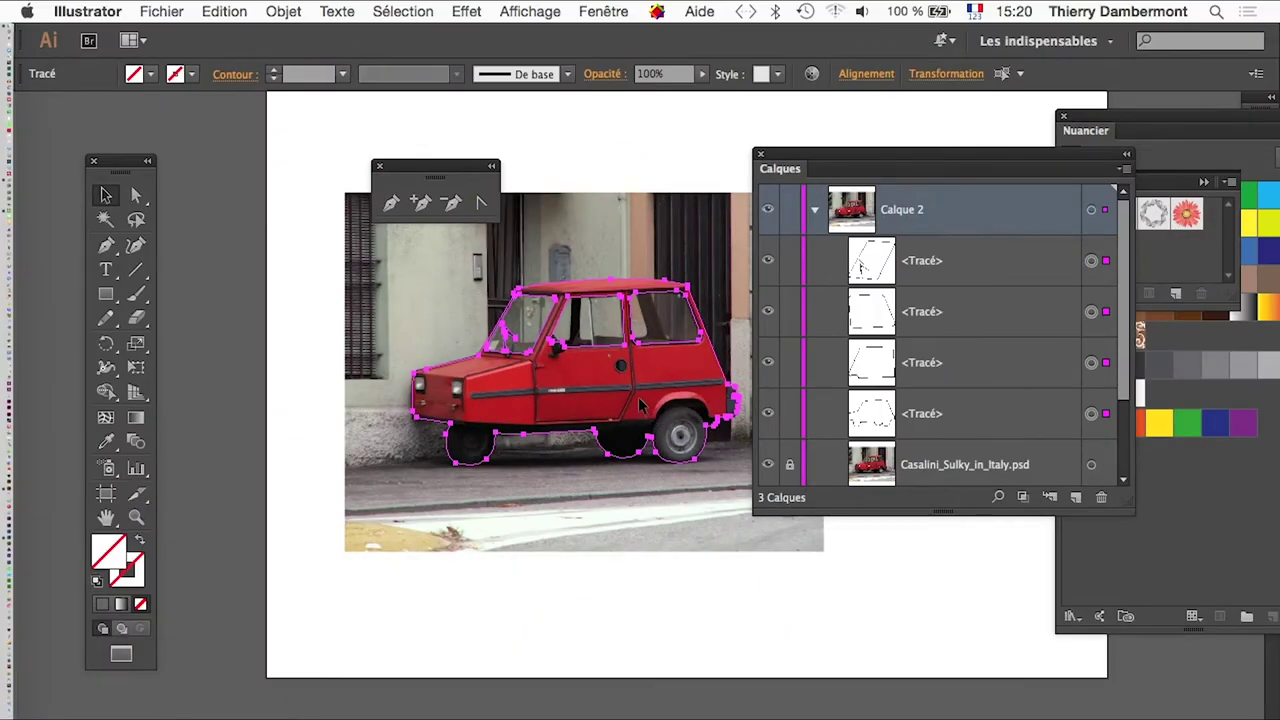
# - Unlock the Casalini_Sulky_in_Italy.psd photo layer and add it to the four-path selection
pyautogui.scroll(2, 641, 404)
pyautogui.moveTo(1130, 503); pyautogui.dragTo(1143, 613)
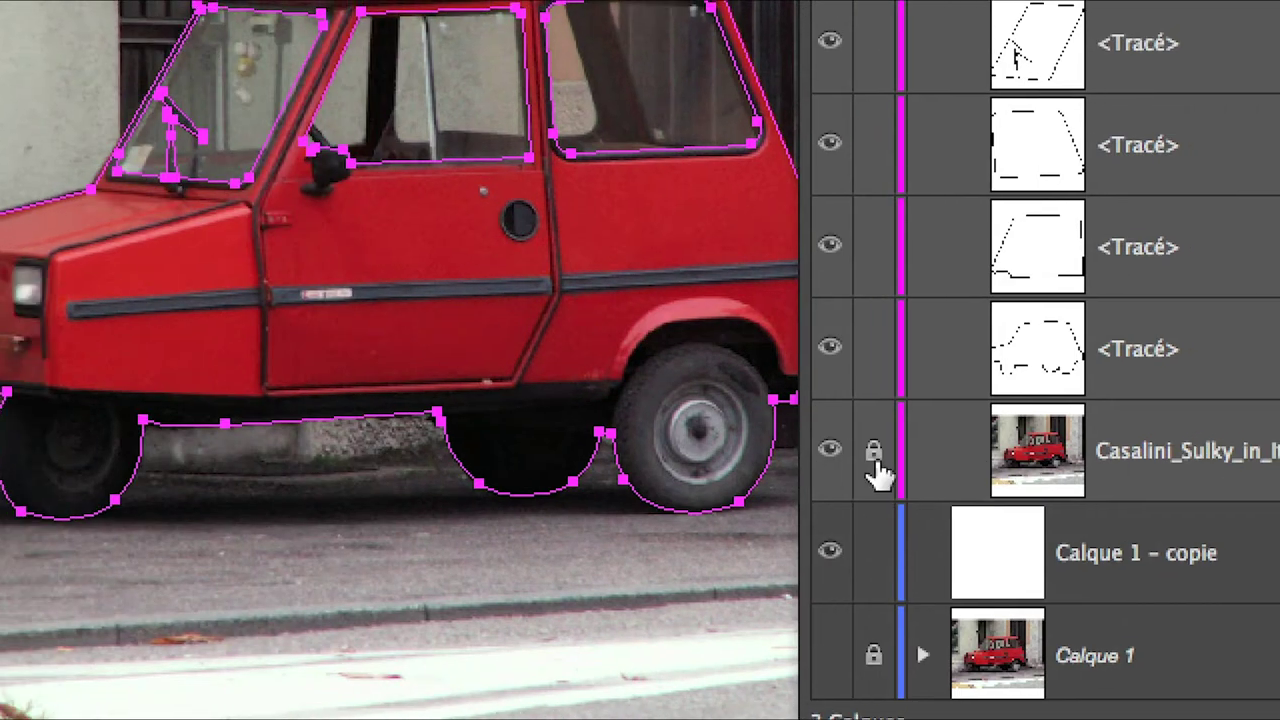
pyautogui.click(874, 452)
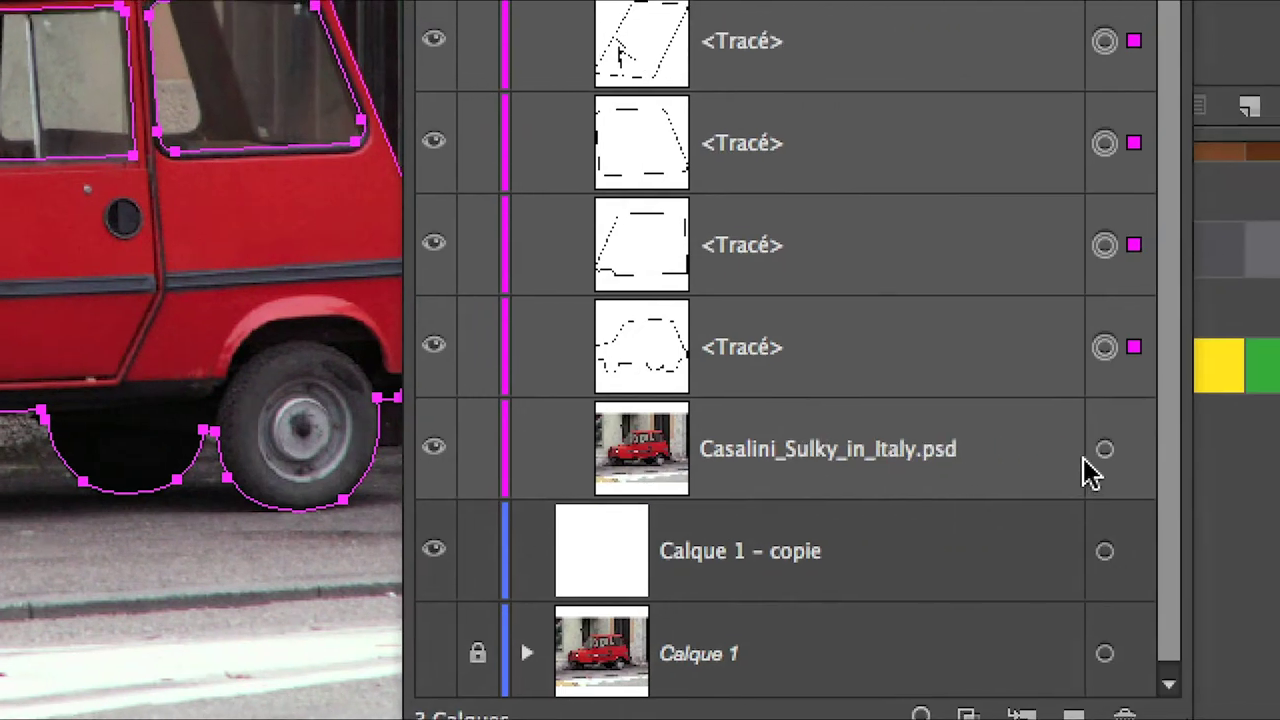
pyautogui.click(1098, 457)
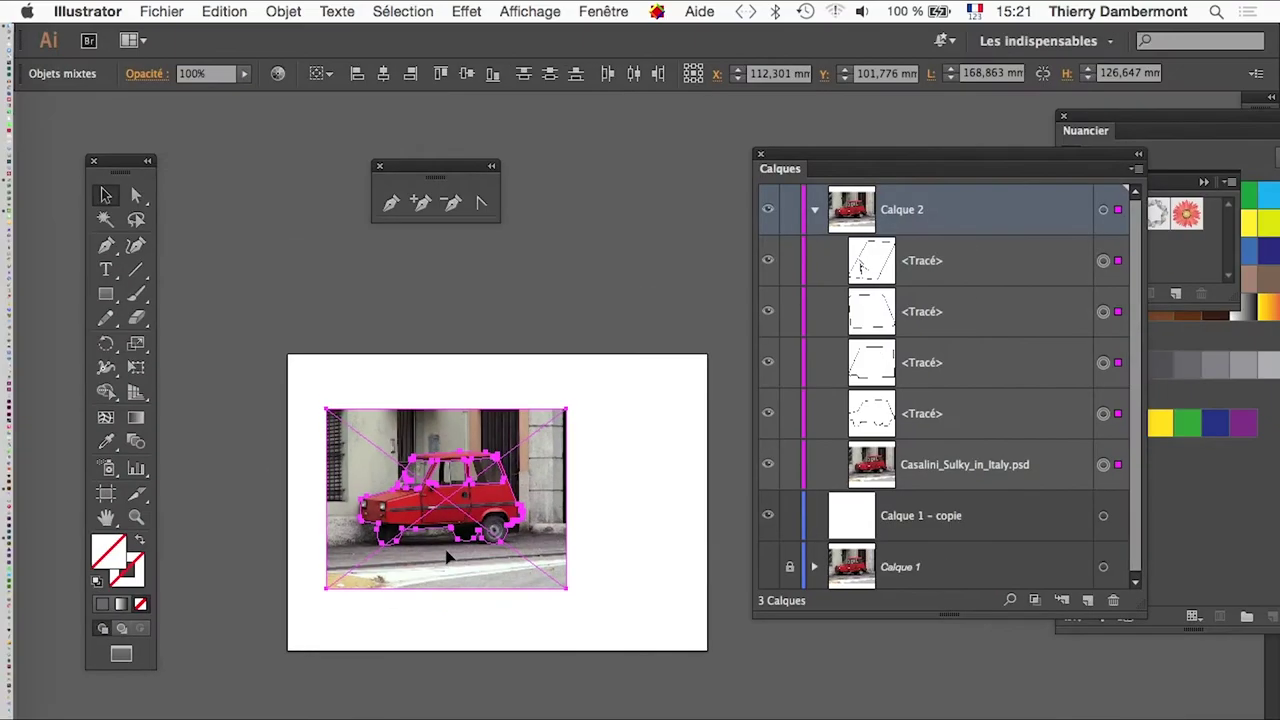
# - Create a clipping mask with Objet > Masque d'écrêtage > Créer and zoom to the windshield piece
pyautogui.click(276, 11)
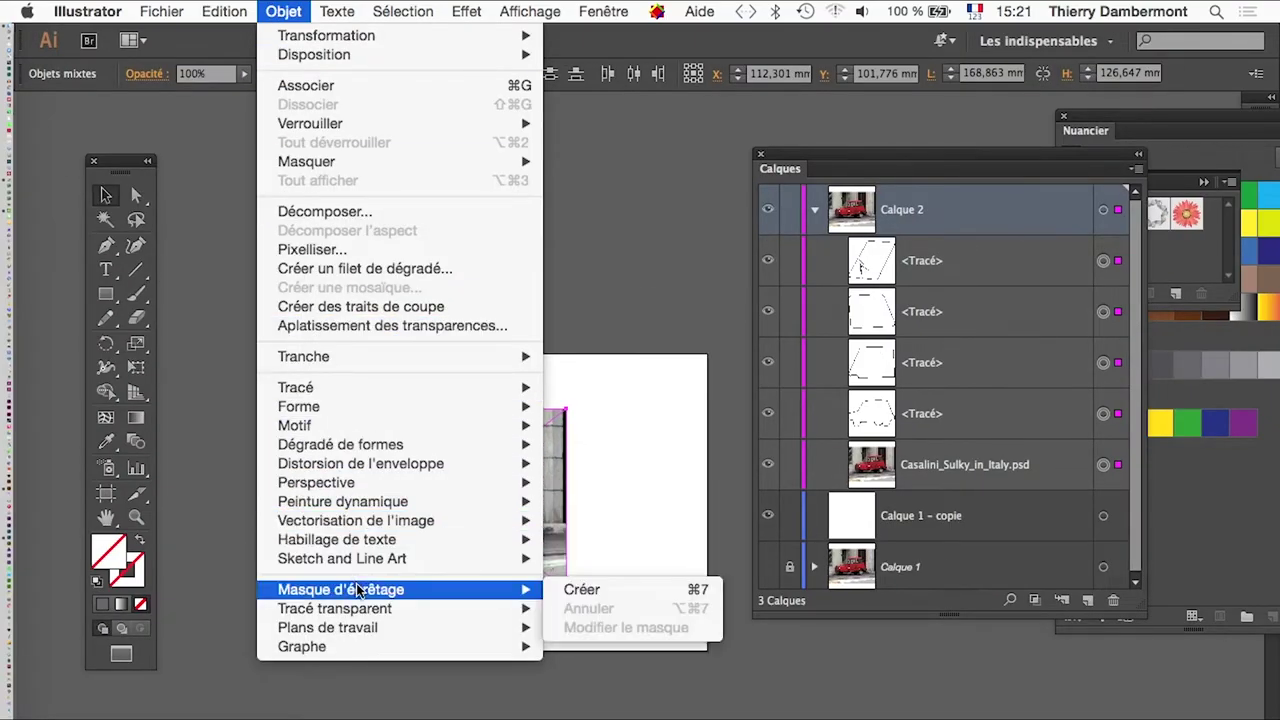
pyautogui.moveTo(340, 589)
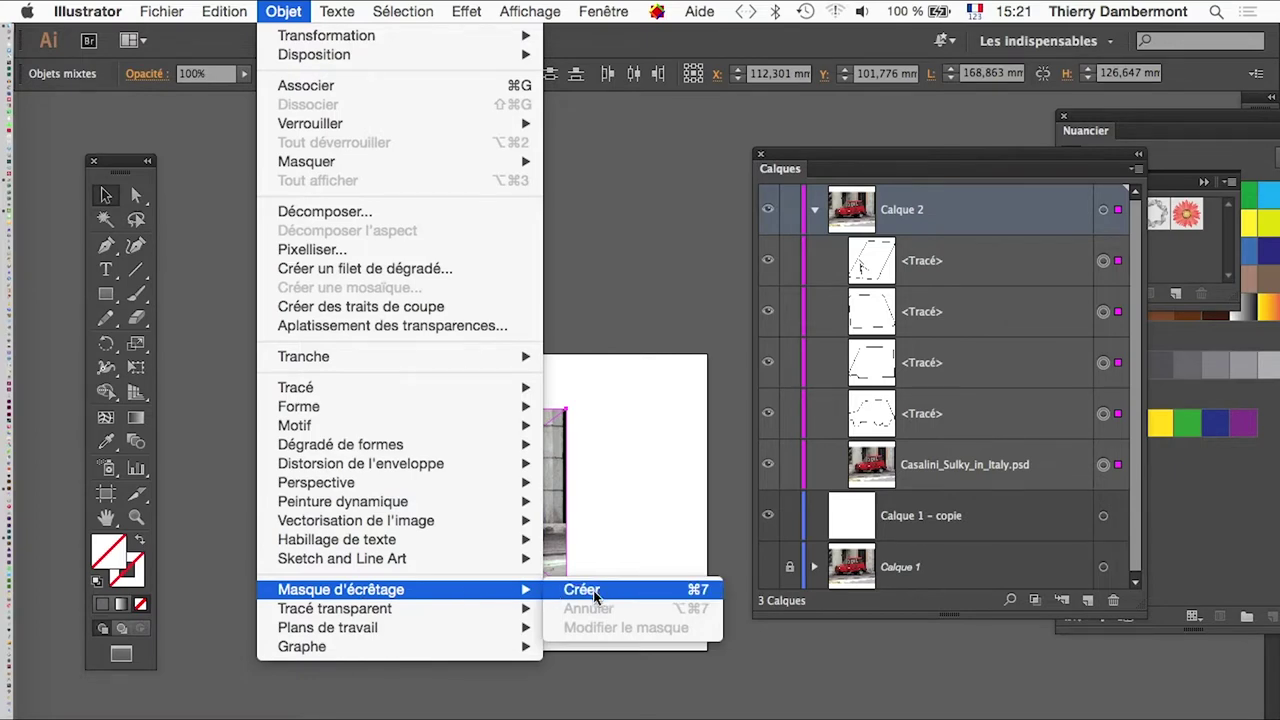
pyautogui.click(595, 594)
pyautogui.scroll(2, 403, 506)
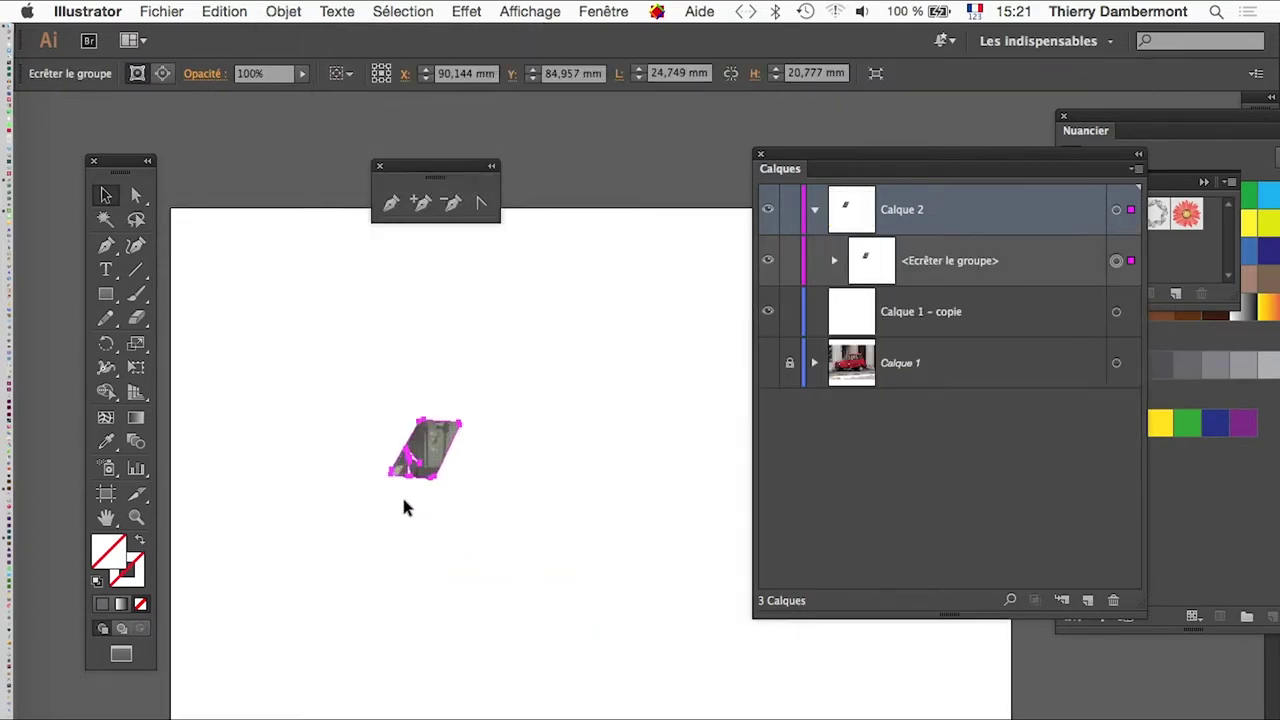
pyautogui.moveTo(469, 566); pyautogui.dragTo(410, 608)
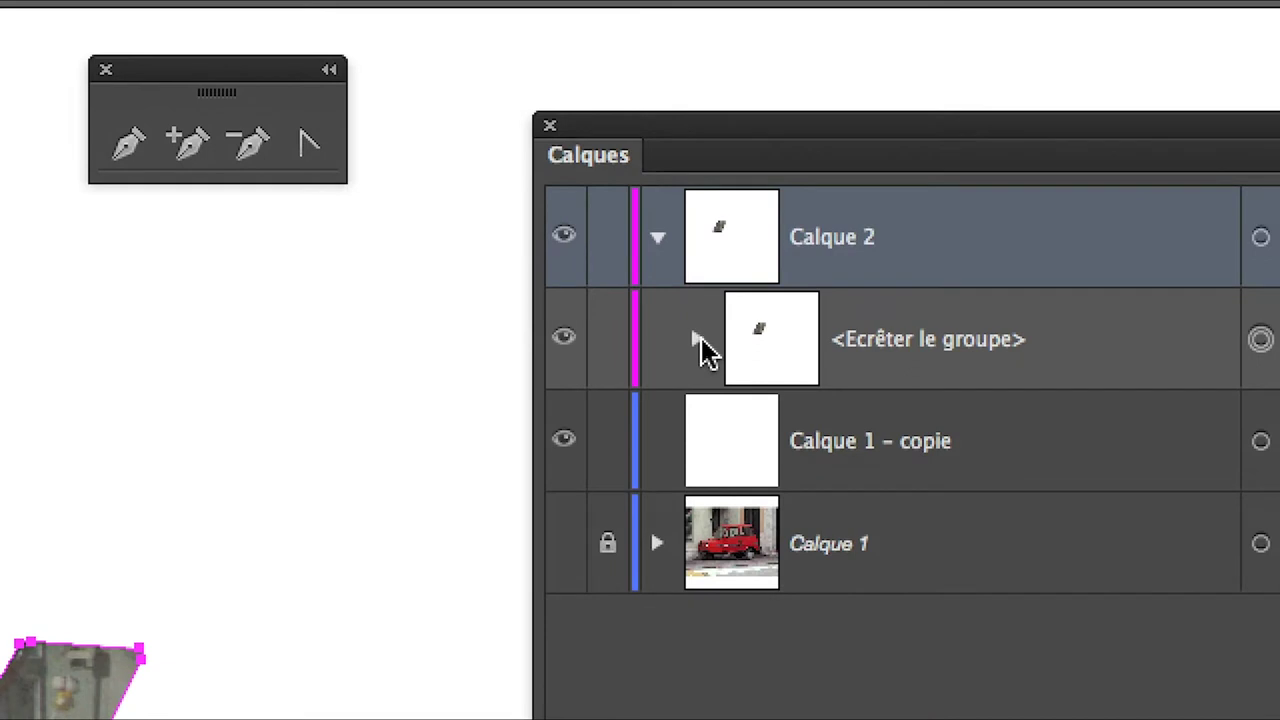
# - Expand <Ecrêter le groupe> in the Layers panel and centre the clipped windshield piece in view
pyautogui.click(699, 339)
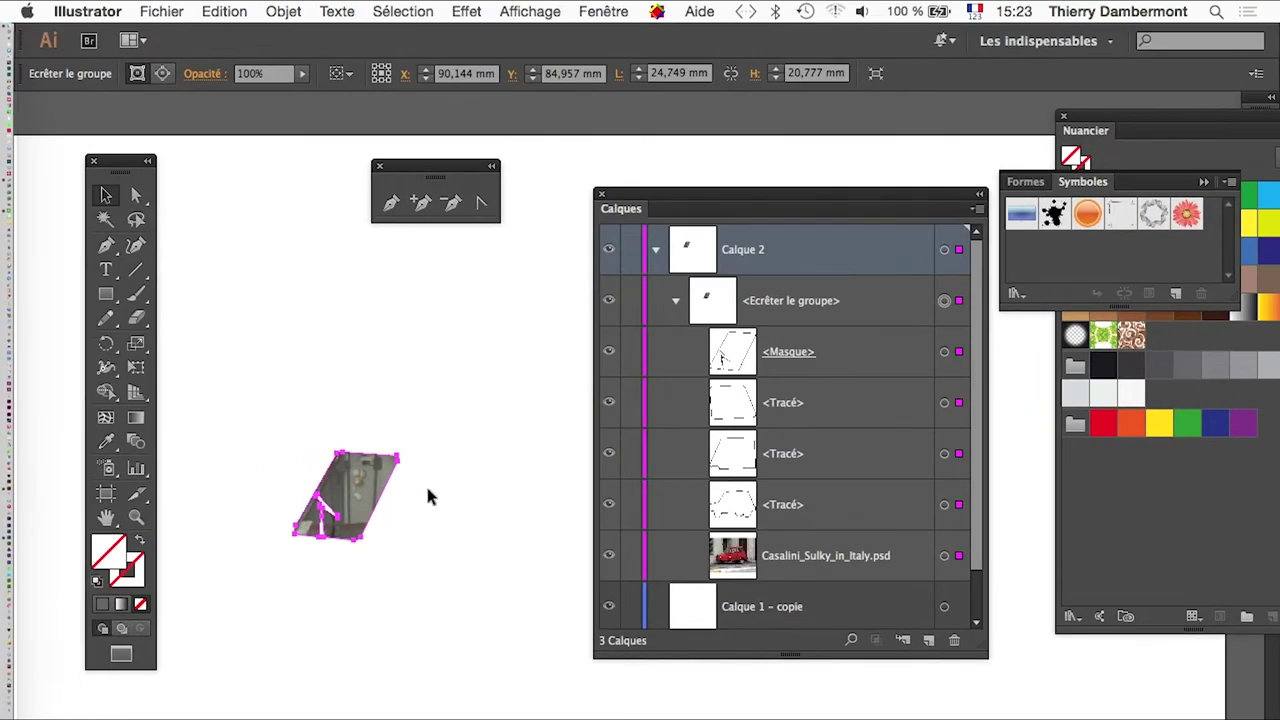
pyautogui.scroll(3, 357, 496)
pyautogui.scroll(2, 357, 496)
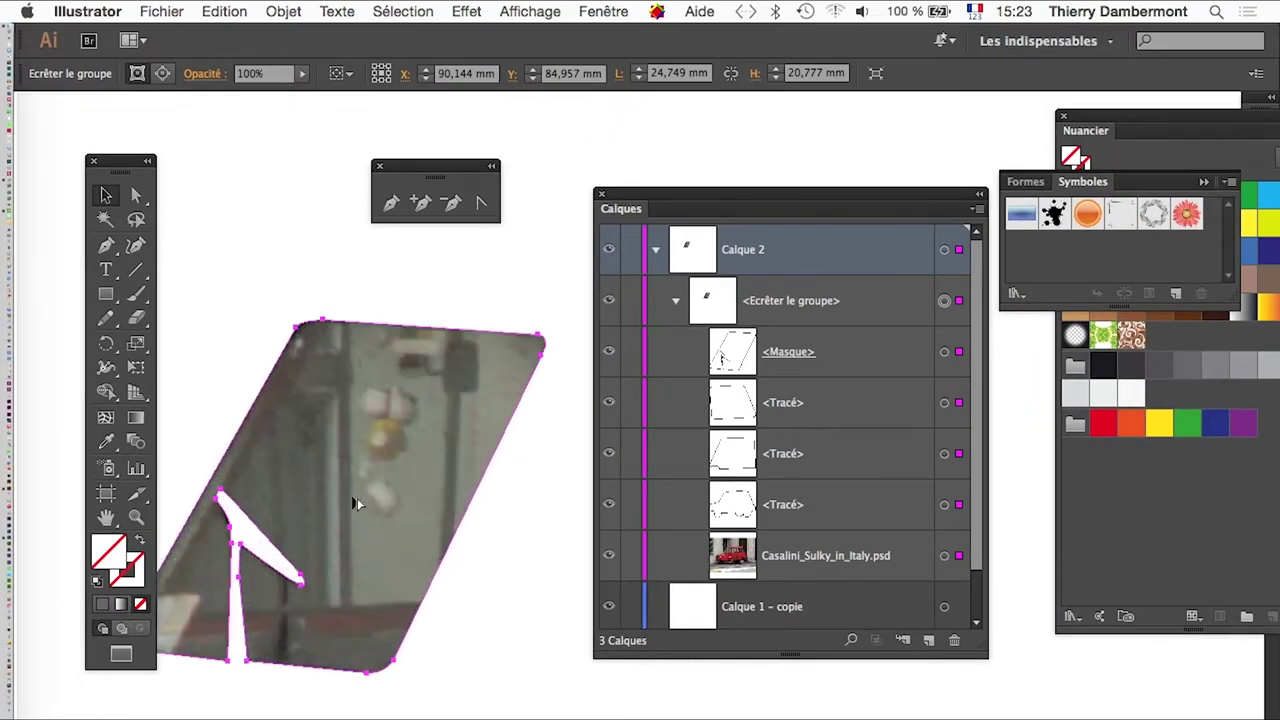
pyautogui.moveTo(650, 207); pyautogui.dragTo(830, 182)
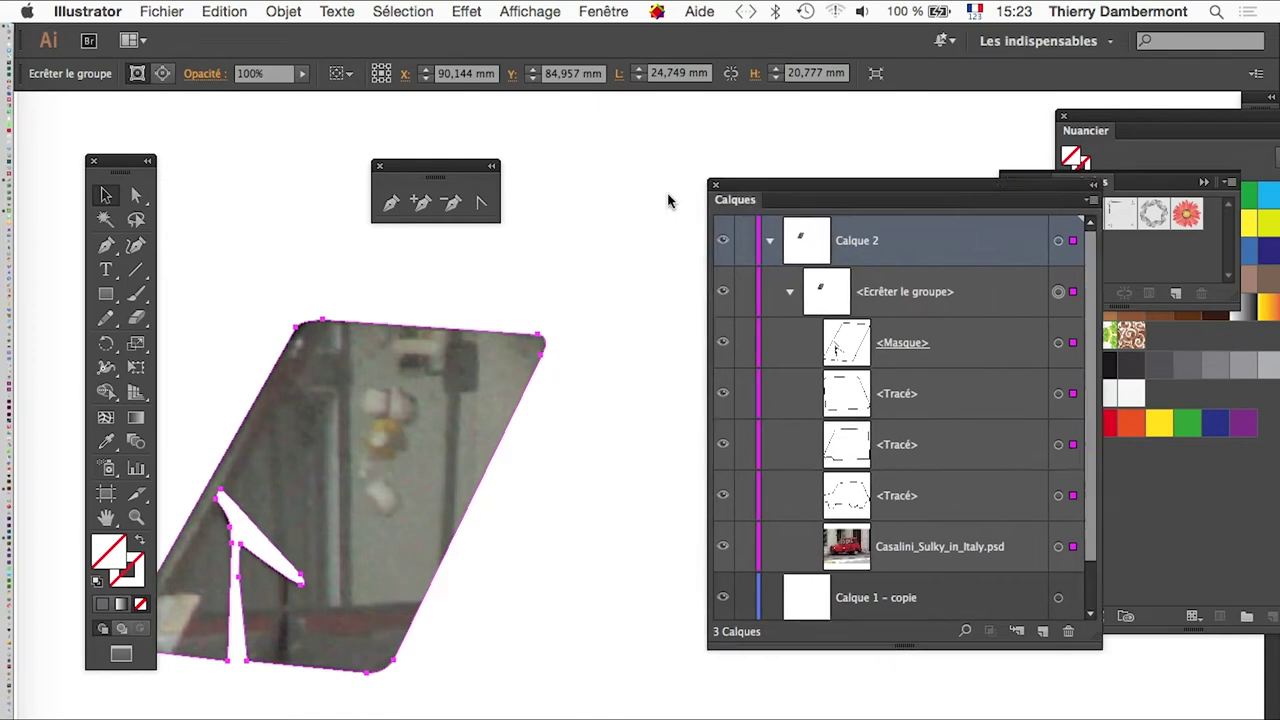
pyautogui.moveTo(523, 425); pyautogui.dragTo(695, 417)
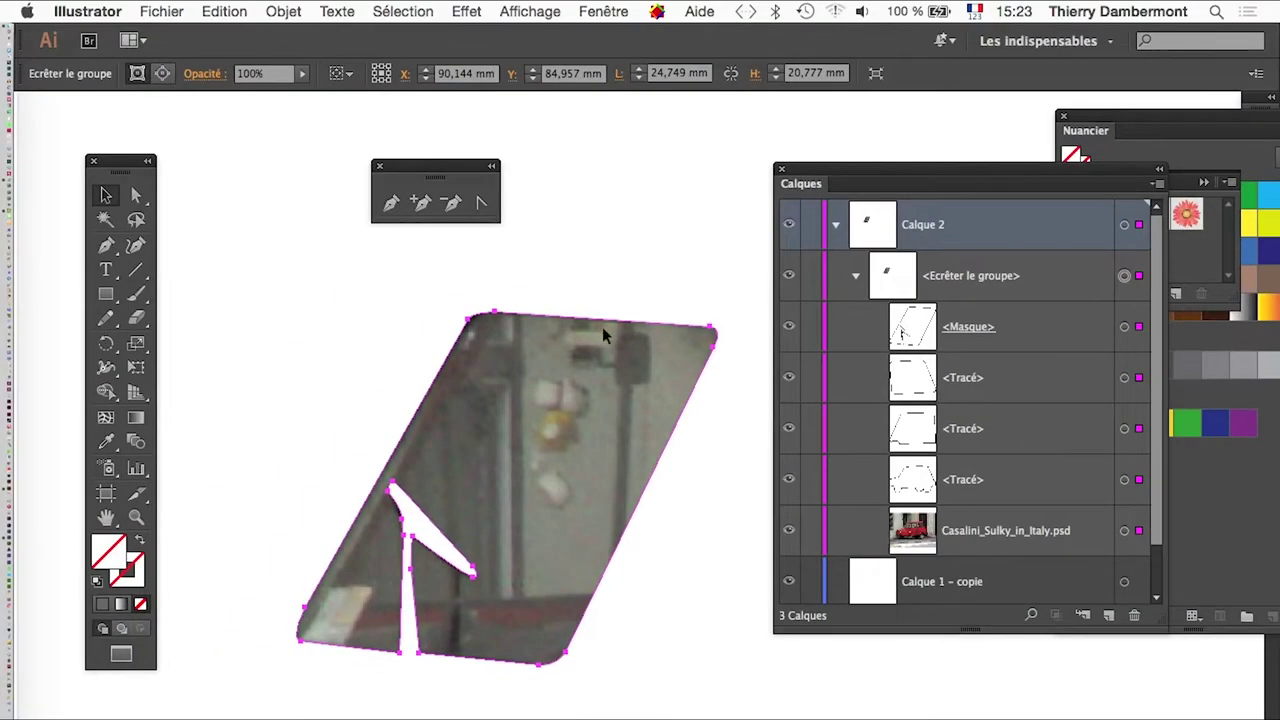
pyautogui.click(223, 11)
pyautogui.moveTo(283, 11)
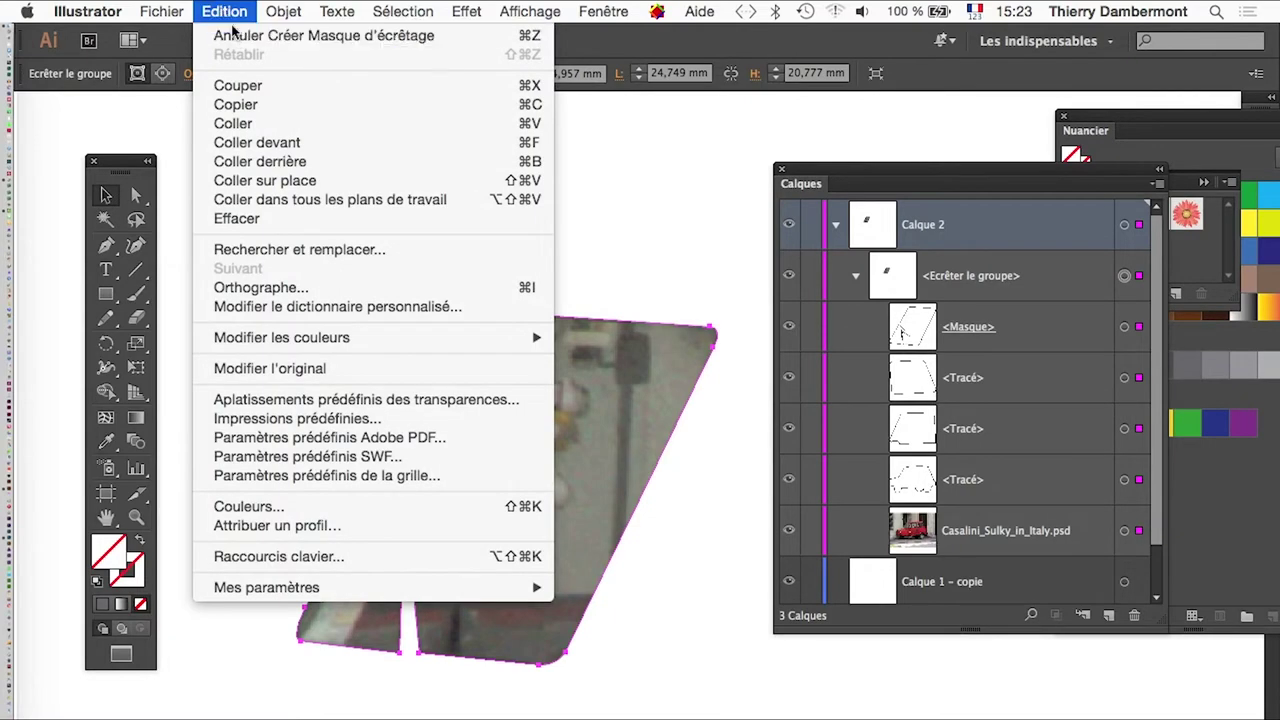
pyautogui.moveTo(340, 589)
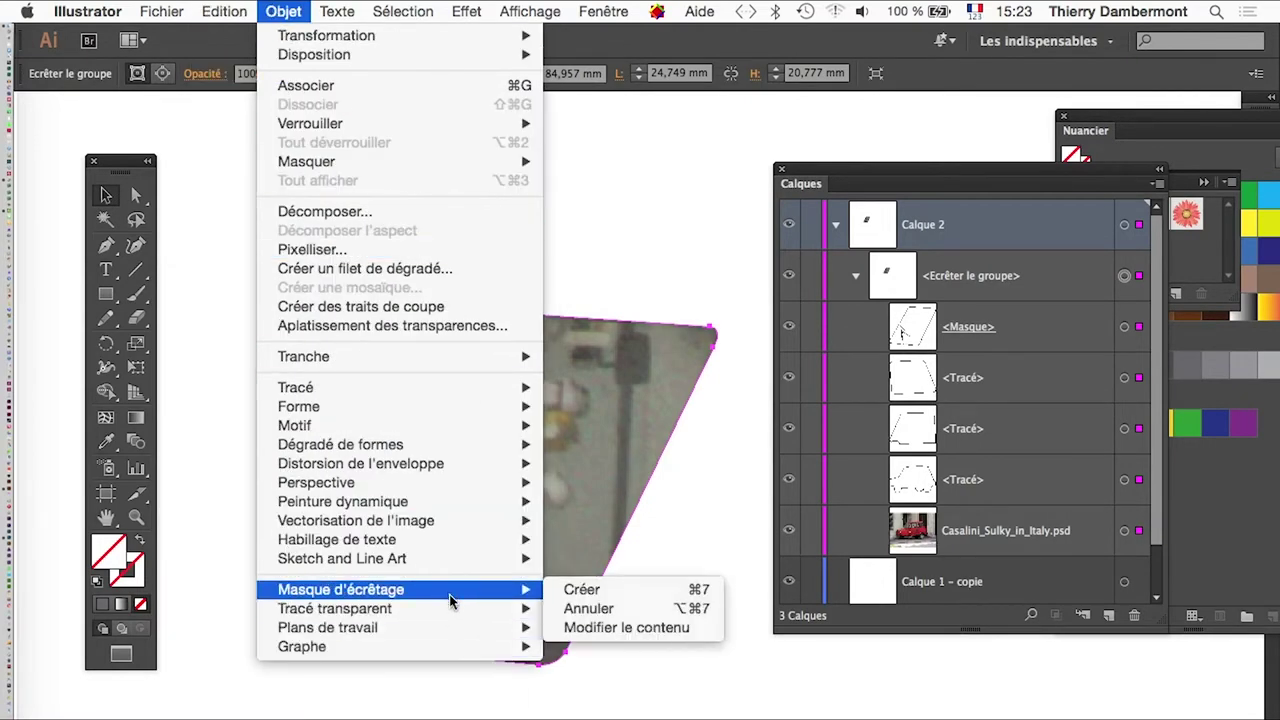
# - Release the clipping mask via Masque d'écrêtage > Annuler and zoom out to the whole car
pyautogui.click(607, 612)
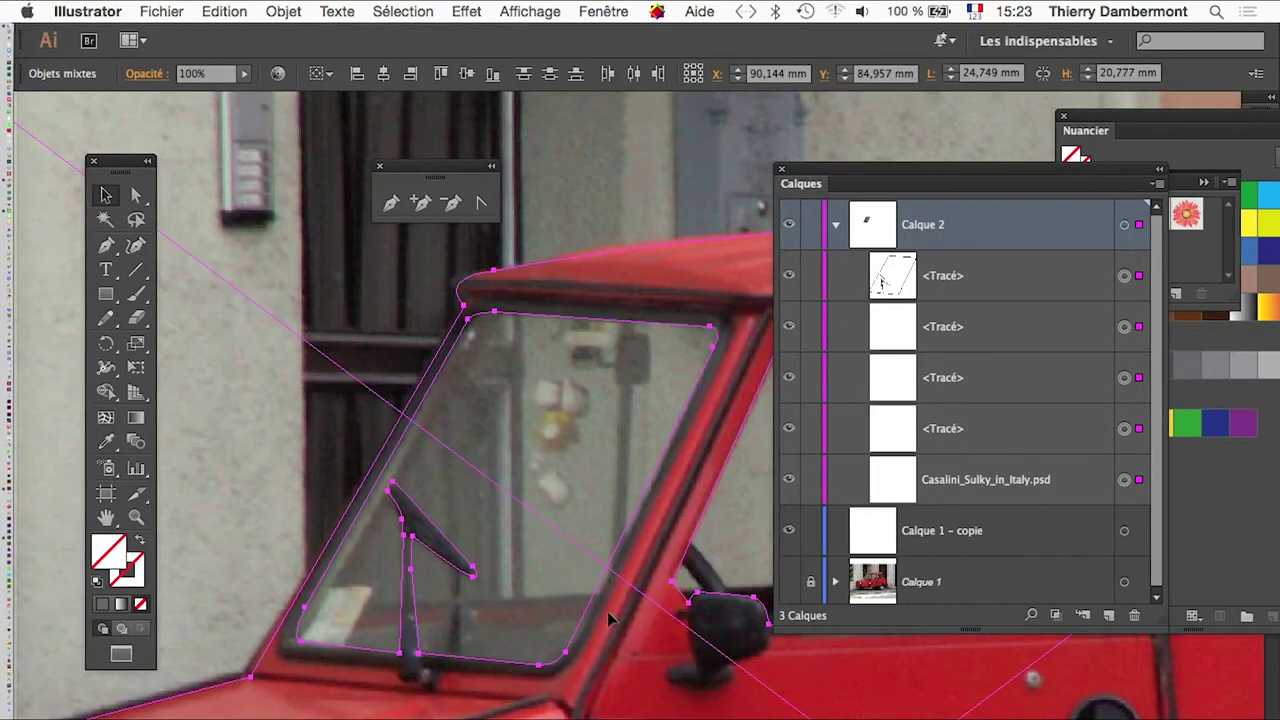
pyautogui.scroll(-1, 612, 625)
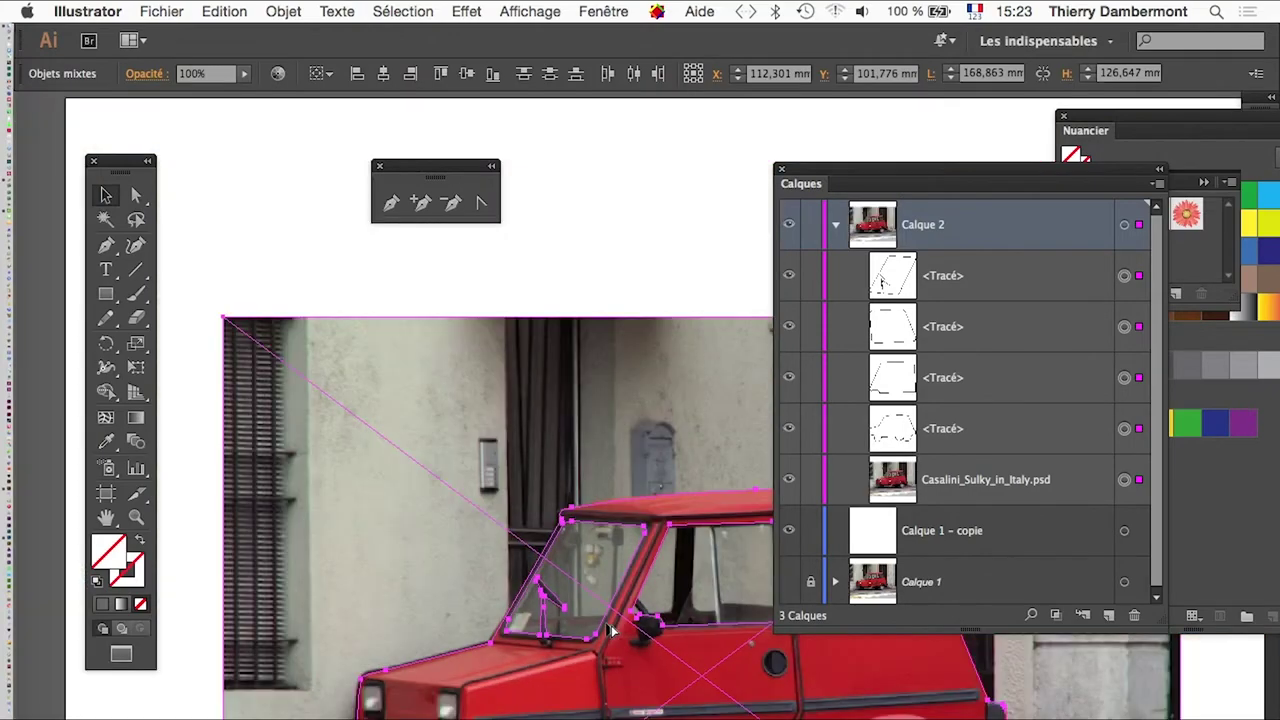
pyautogui.scroll(-1, 605, 630)
pyautogui.moveTo(597, 620); pyautogui.dragTo(443, 455)
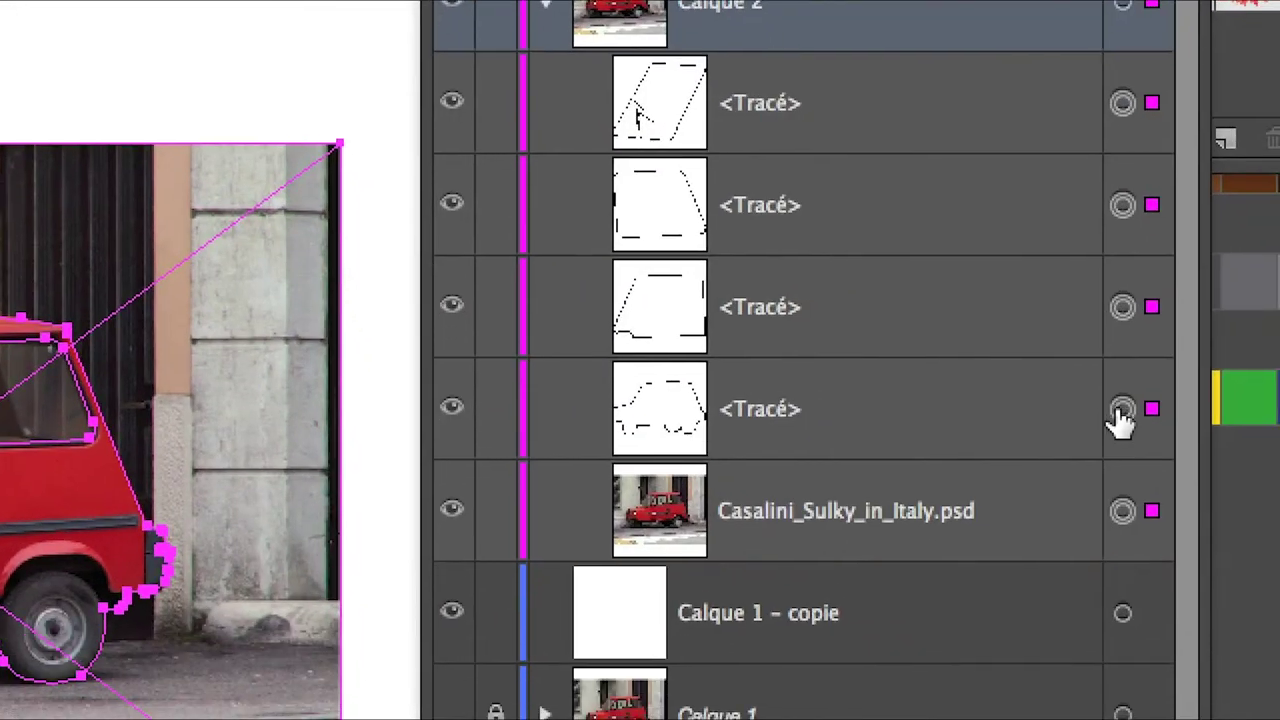
# - Select only the <Tracé> outline paths in the Layers panel, leaving the car photo unselected
pyautogui.click(1120, 410)
pyautogui.keyDown('shift'); pyautogui.click(1122, 307); pyautogui.keyUp('shift')
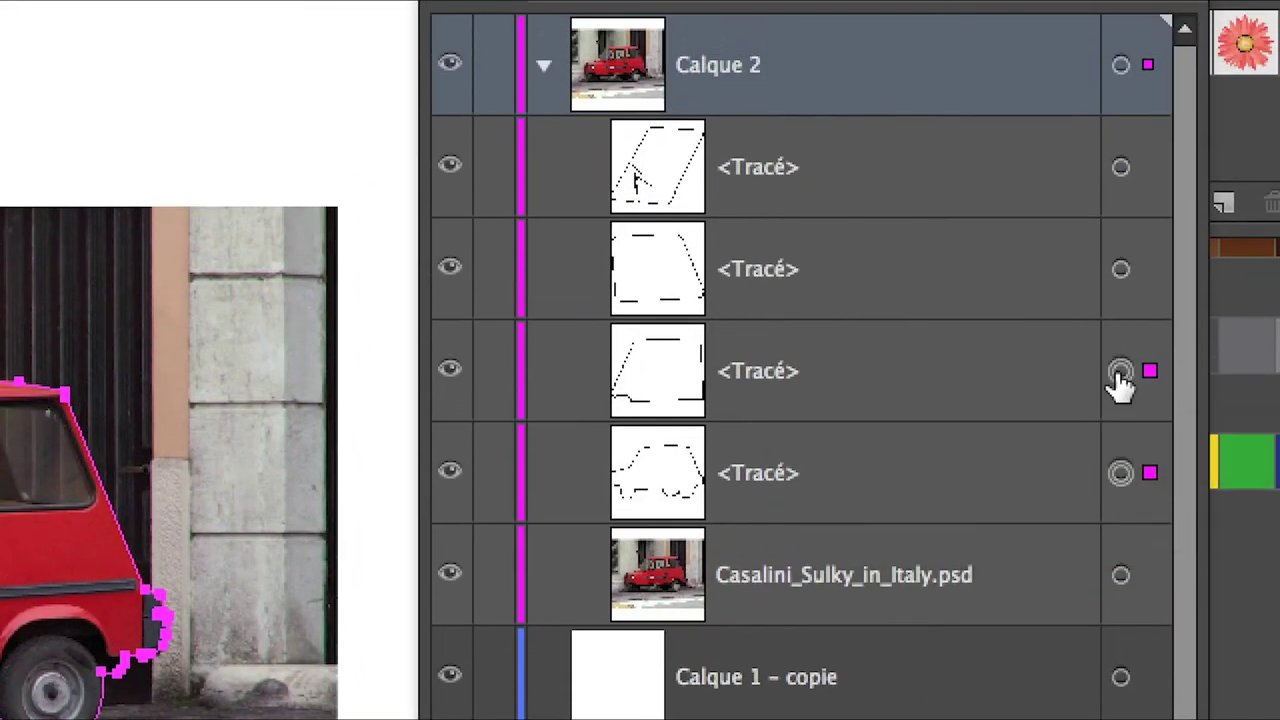
pyautogui.keyDown('shift'); pyautogui.click(1120, 323); pyautogui.keyUp('shift')
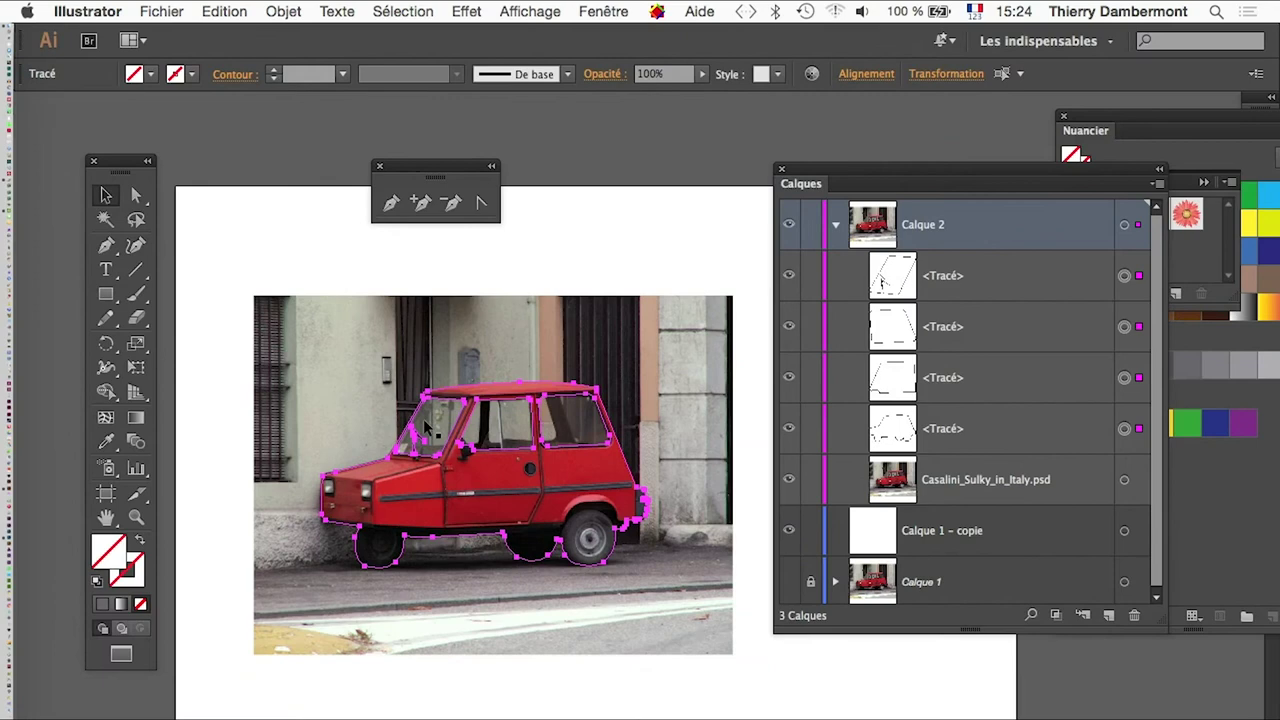
pyautogui.scroll(2, 425, 428)
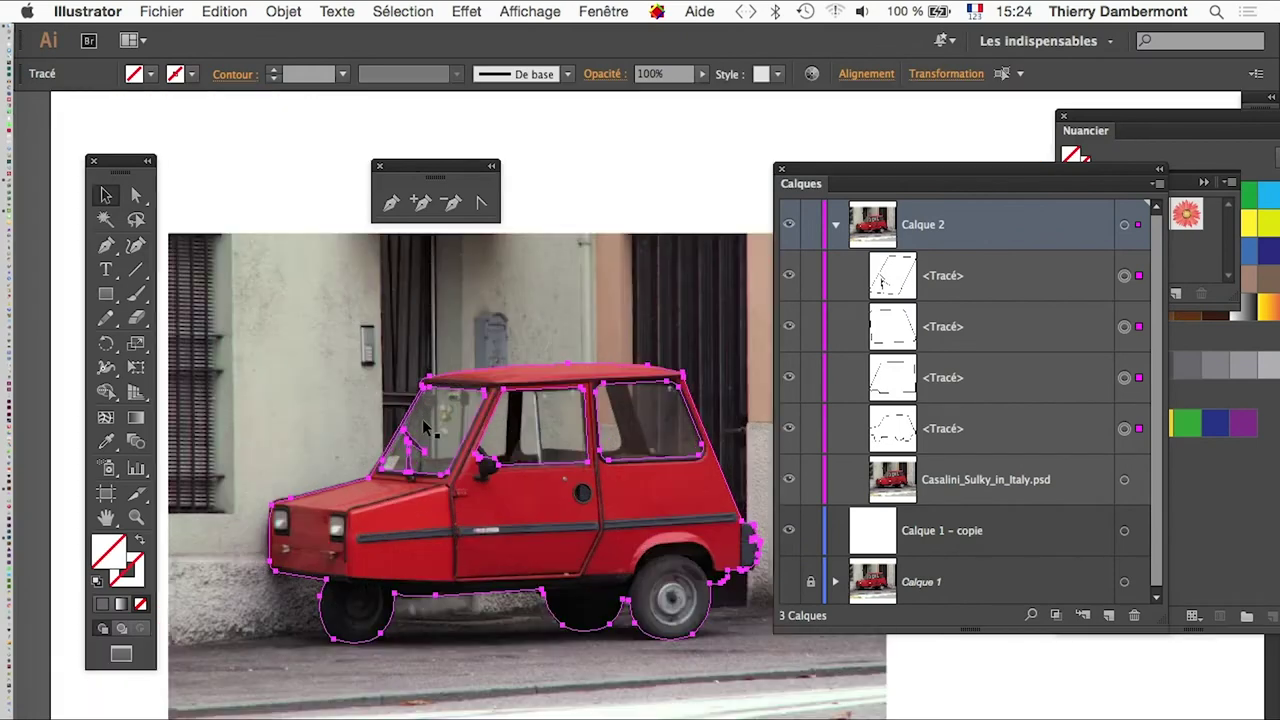
pyautogui.click(285, 11)
pyautogui.moveTo(335, 608)
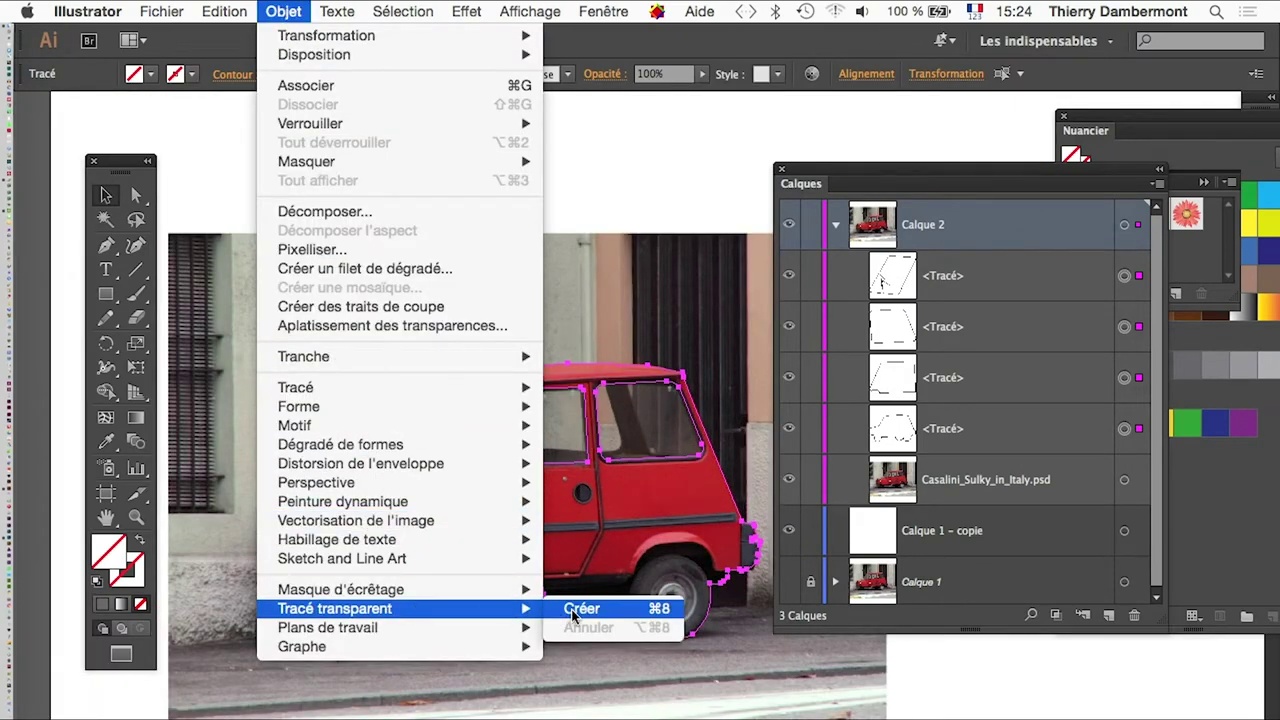
# - Merge the selected outlines with Objet > Tracé transparent > Créer (Cmd+8)
pyautogui.click(578, 609)
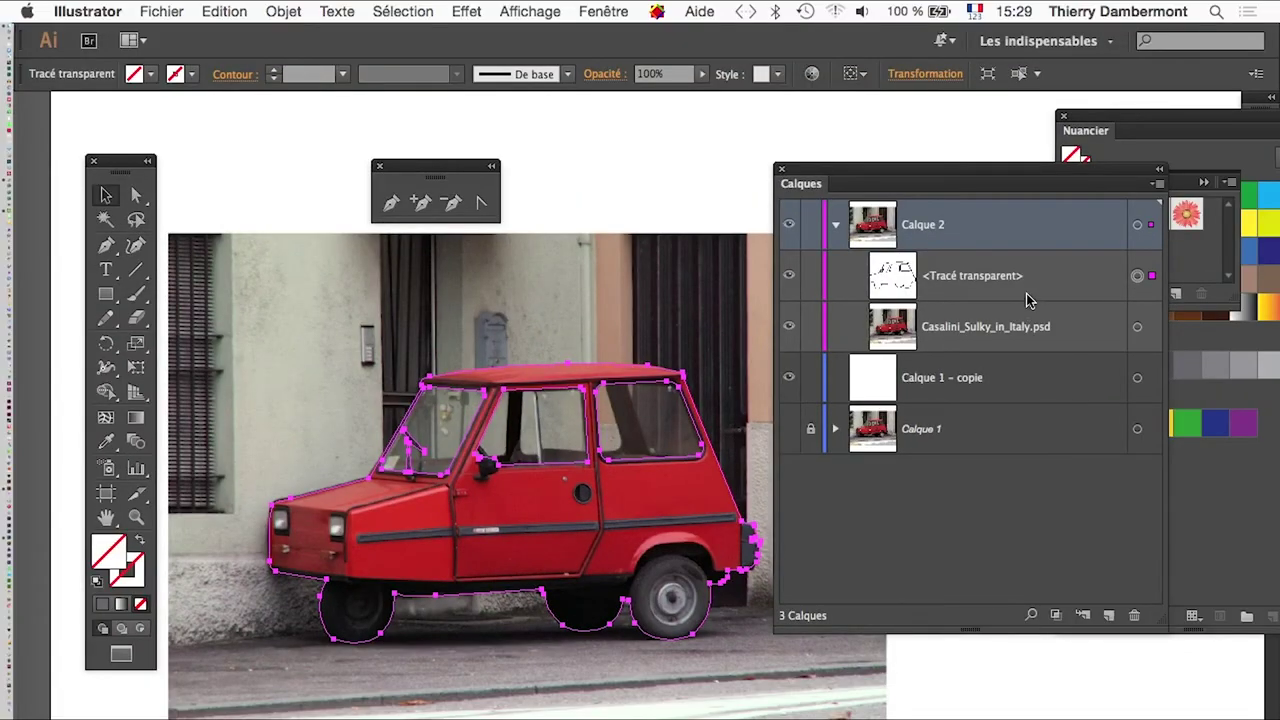
# - Save the document as detourage-05.ai using Fichier > Enregistrer sous
pyautogui.click(183, 10)
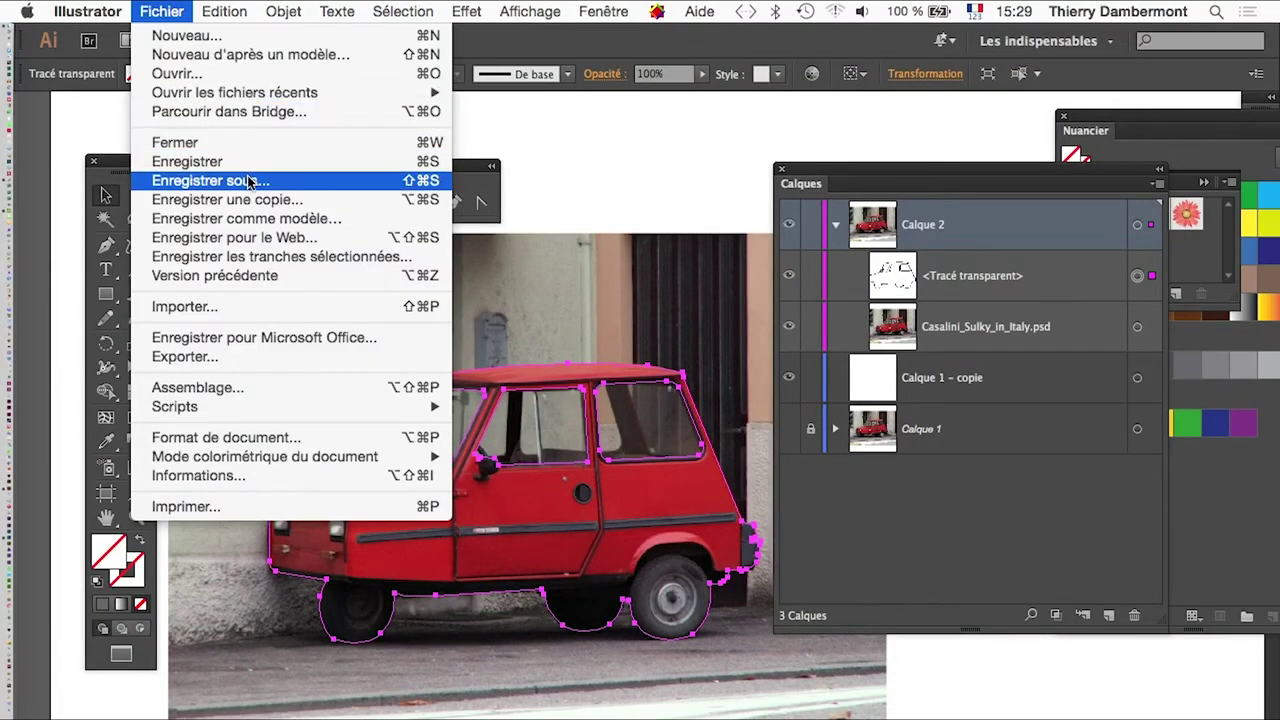
pyautogui.click(249, 180)
pyautogui.moveTo(645, 170); pyautogui.dragTo(654, 179)
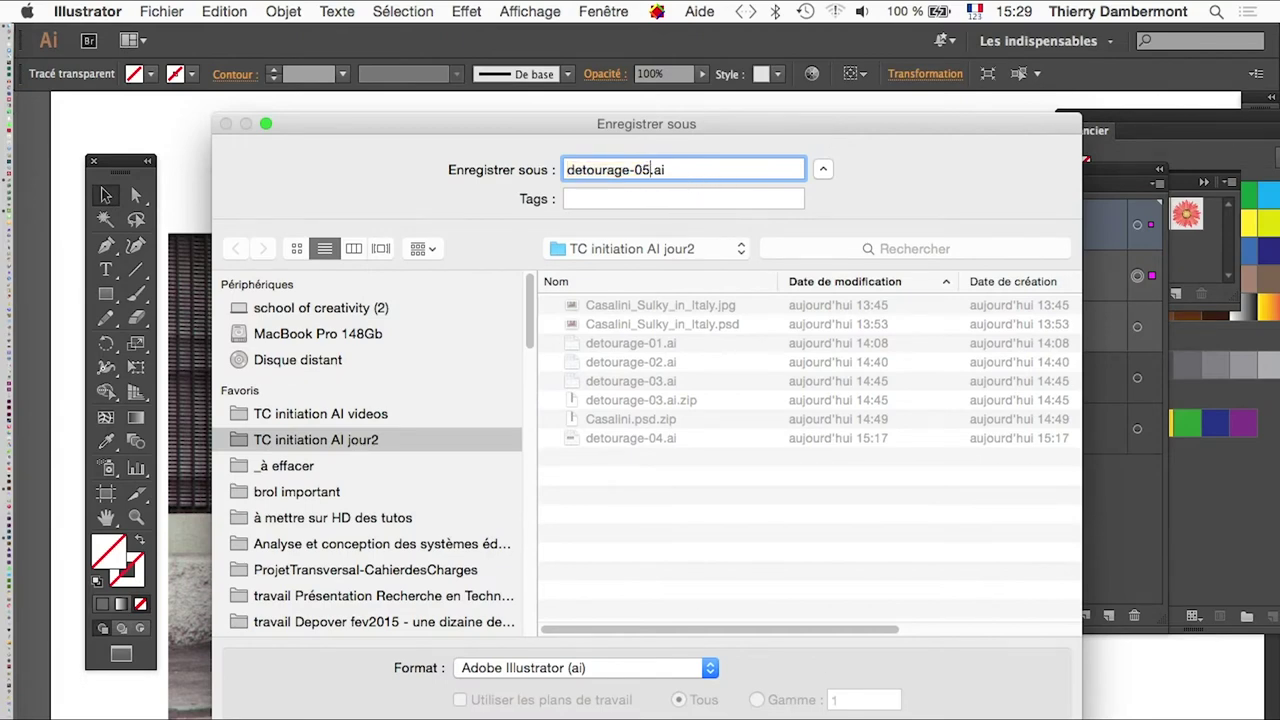
pyautogui.press('Return')
pyautogui.press('Return')
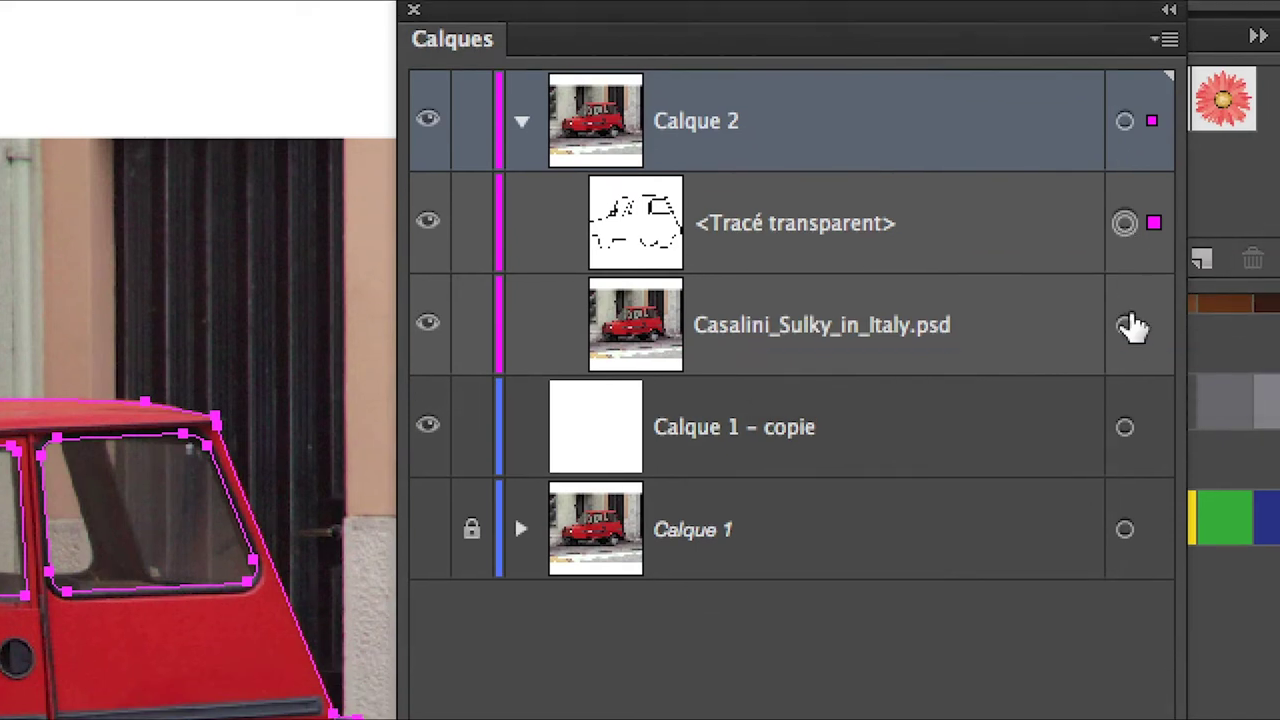
# - Add the car photo to the selection and clip it with the compound path via Masque d'écrêtage > Créer
pyautogui.click(1127, 379)
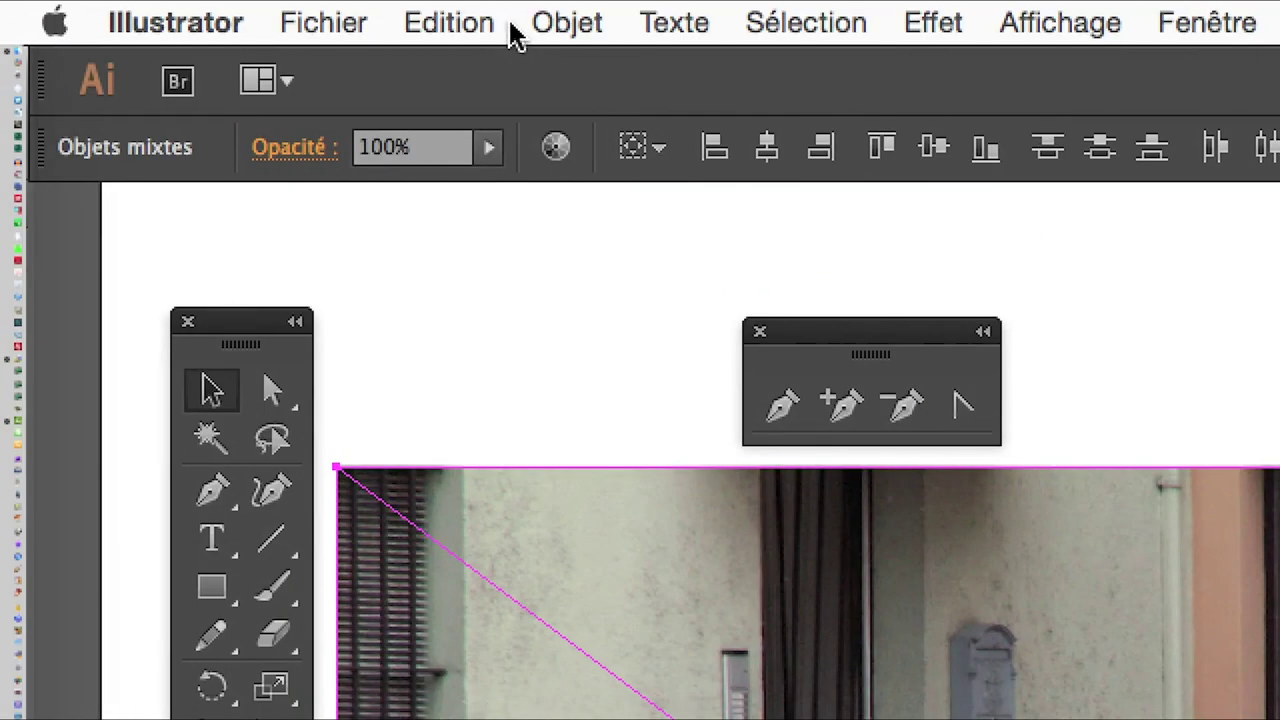
pyautogui.click(515, 22)
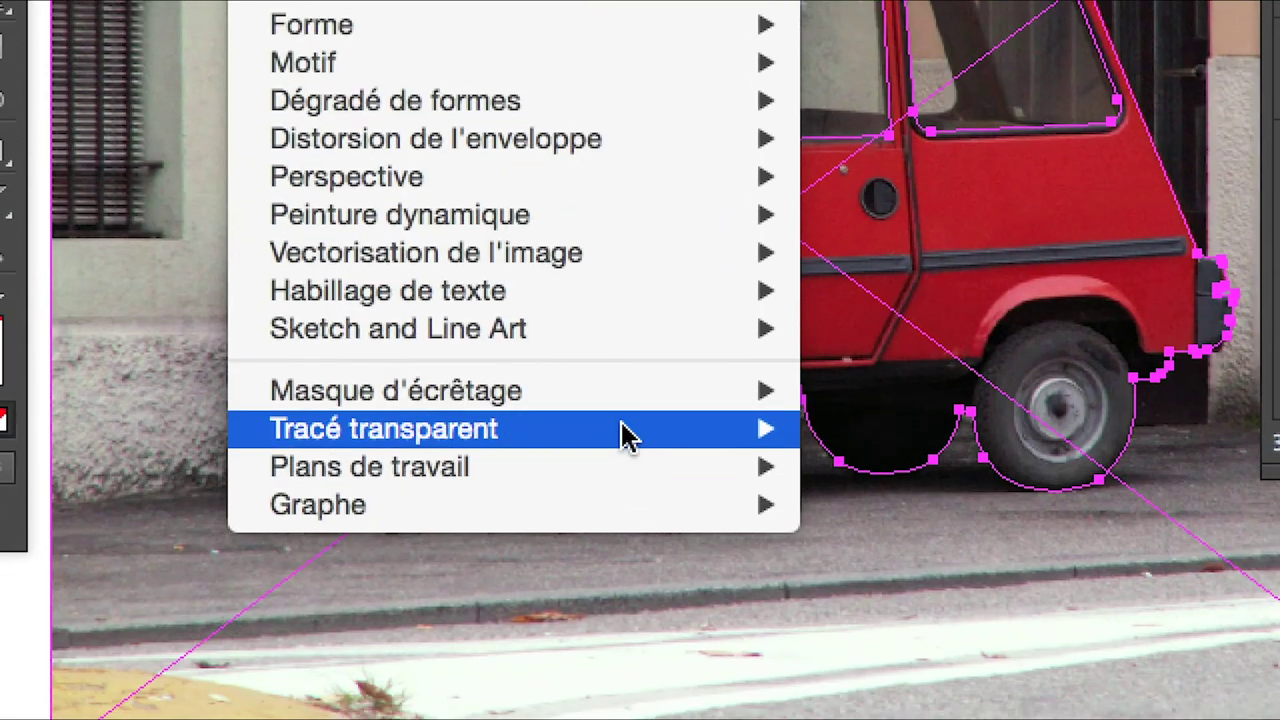
pyautogui.click(752, 427)
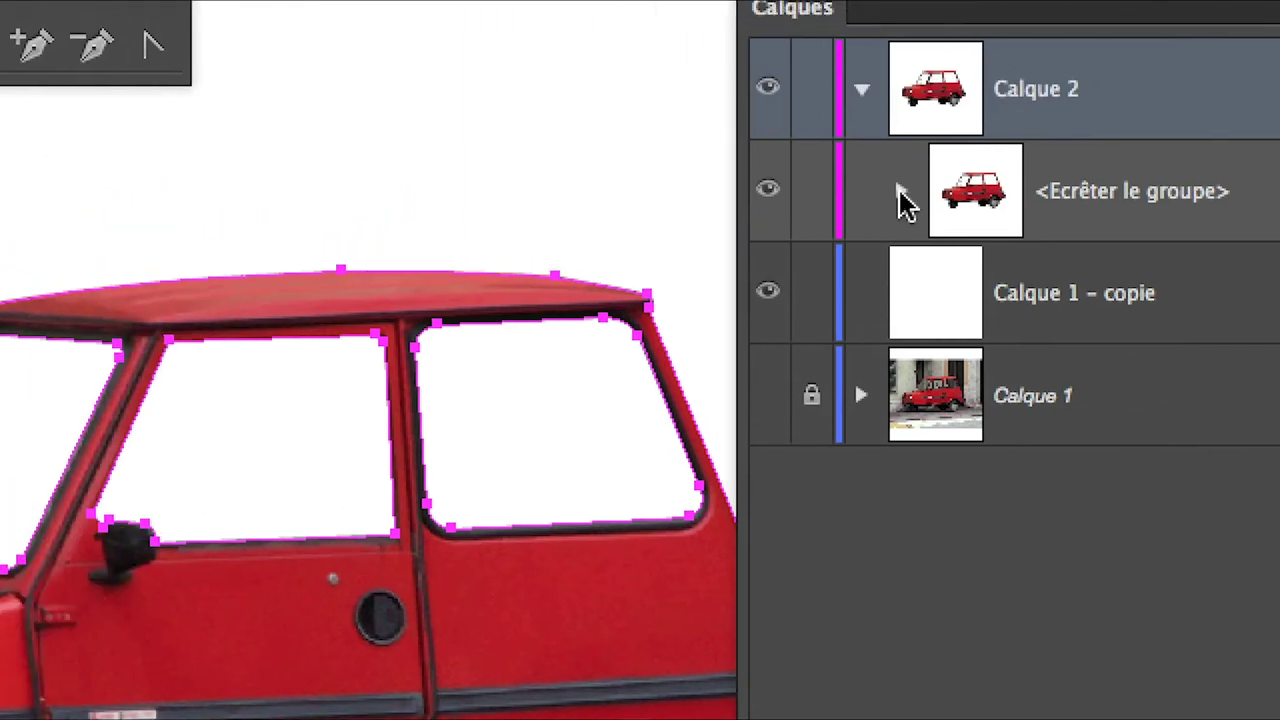
# - Expand <Ecrêter le groupe> to list Masque transparent above the Casalini_Sulky_in_Italy.psd photo
pyautogui.click(690, 122)
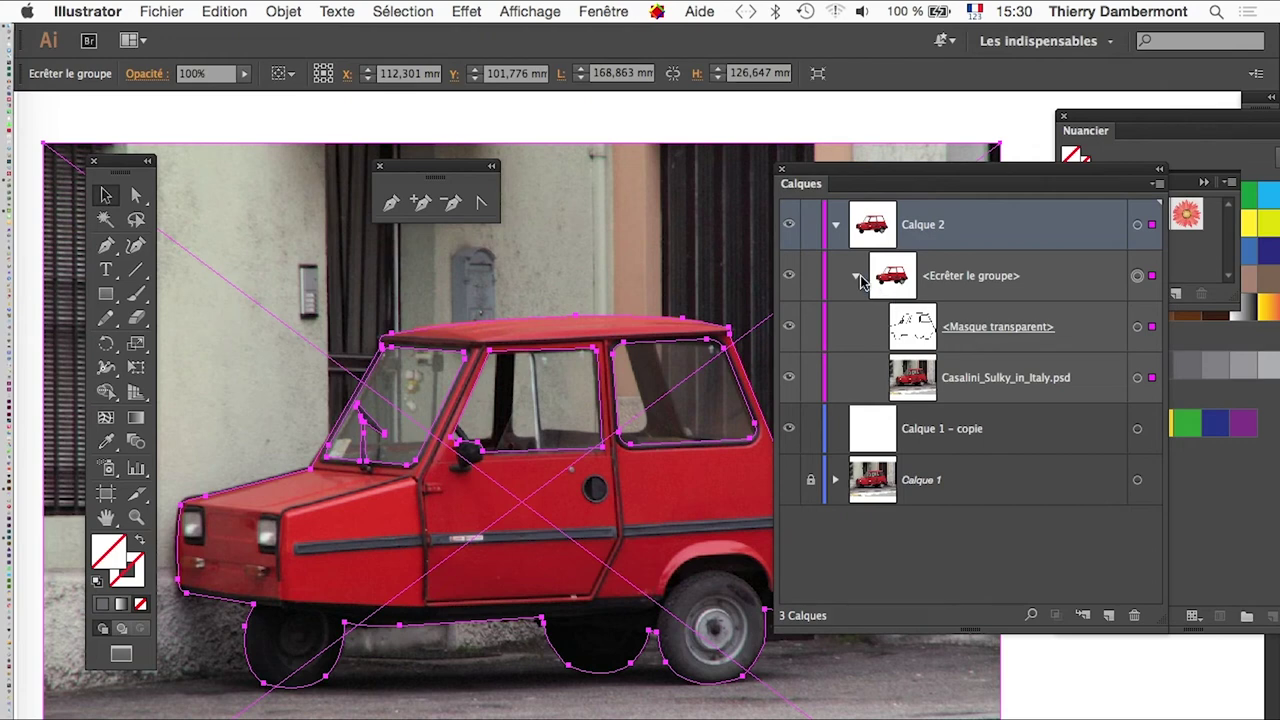
# - Release the car's clipping mask, reapply it with redo, and deselect everything
pyautogui.click(857, 277)
pyautogui.click(857, 277)
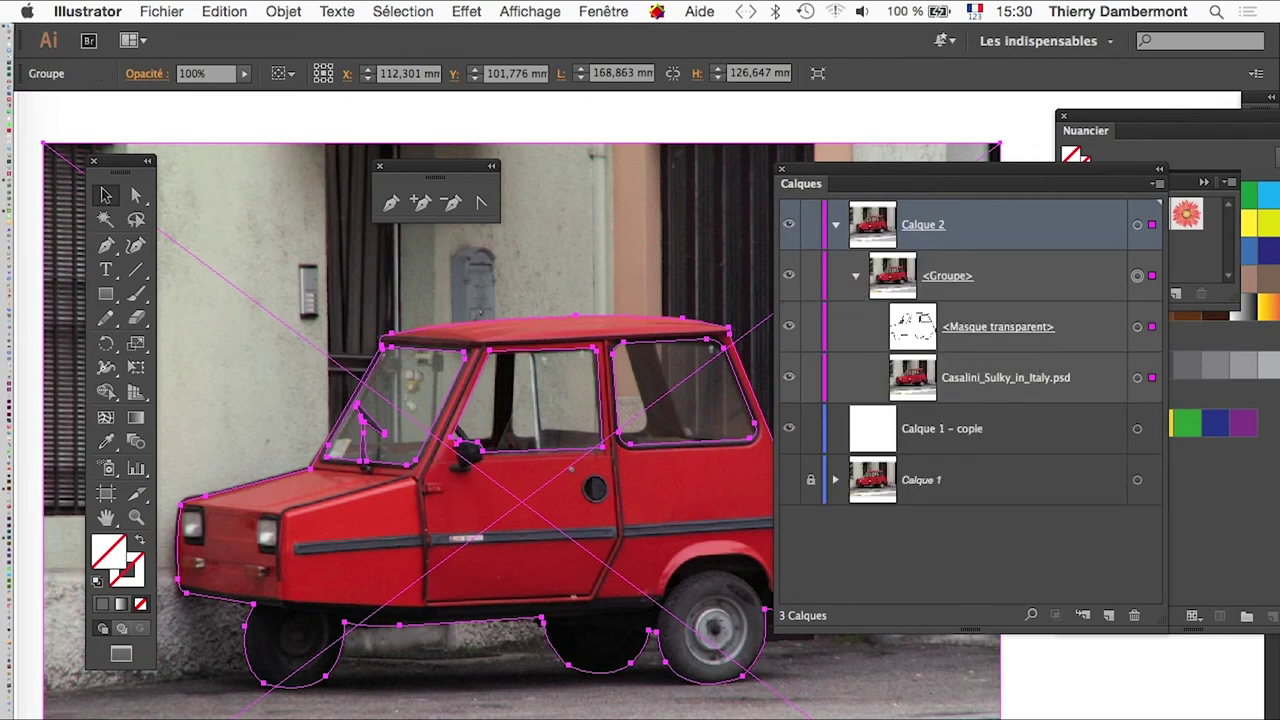
pyautogui.press('super+shift+z')
pyautogui.press('super+shift+z')
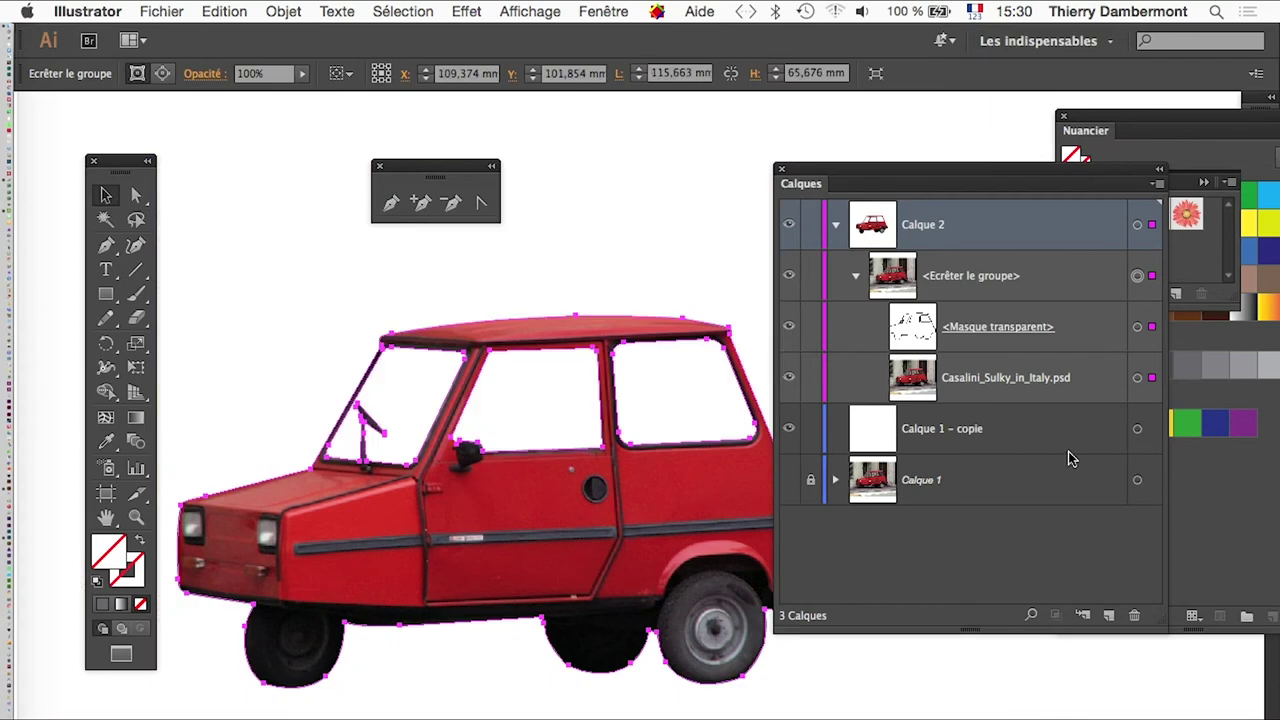
pyautogui.press('super+shift+a')
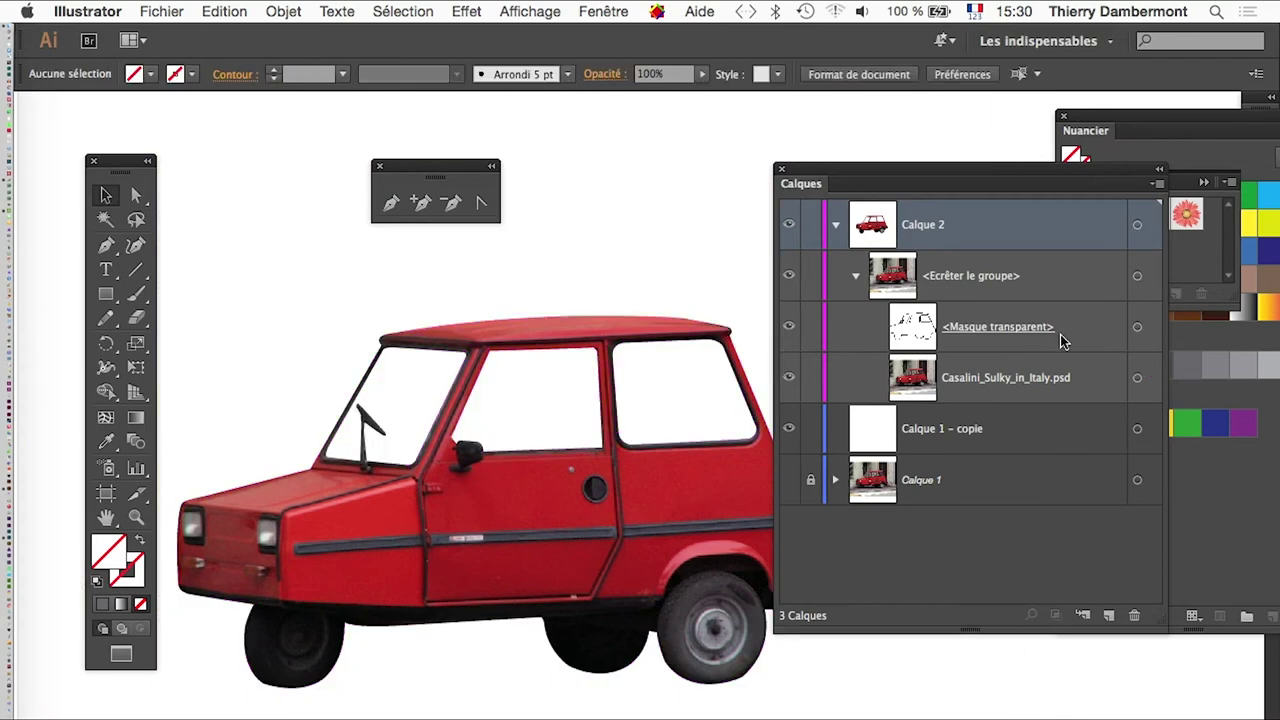
# - Release the mask once more, then select the whole group and remake the clipping mask with Cmd+7
pyautogui.click(855, 275)
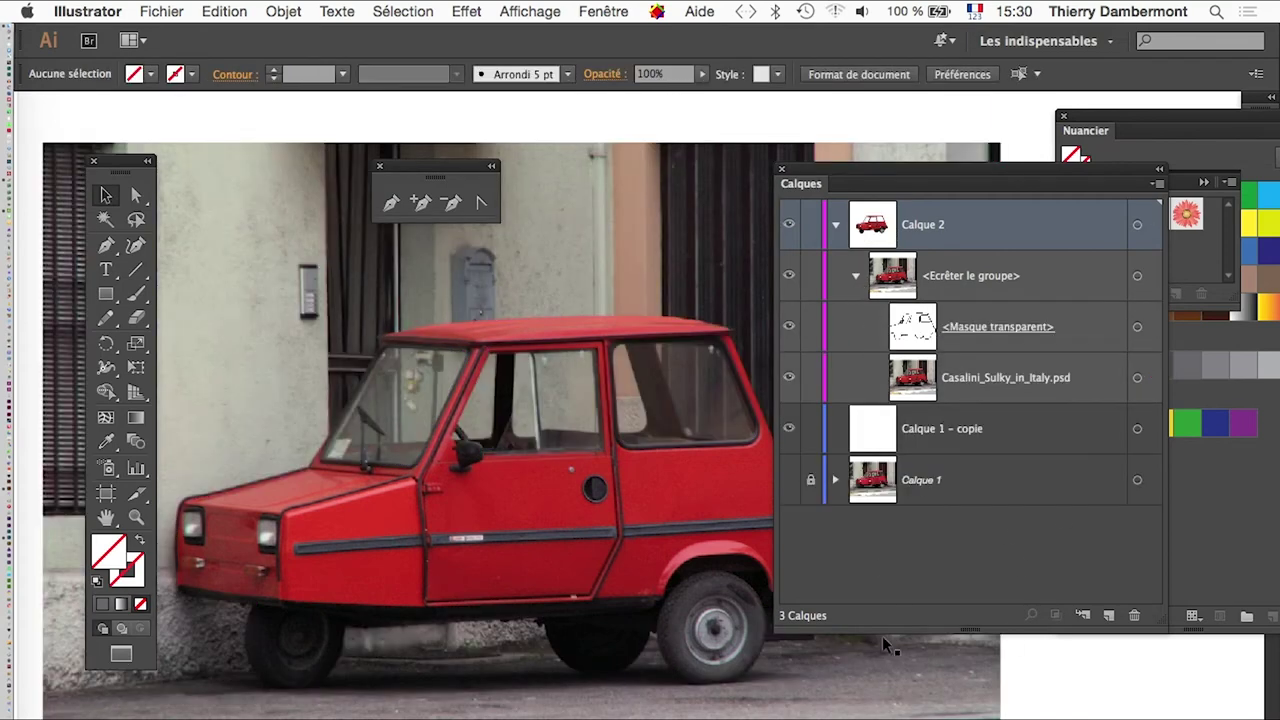
pyautogui.click(855, 276)
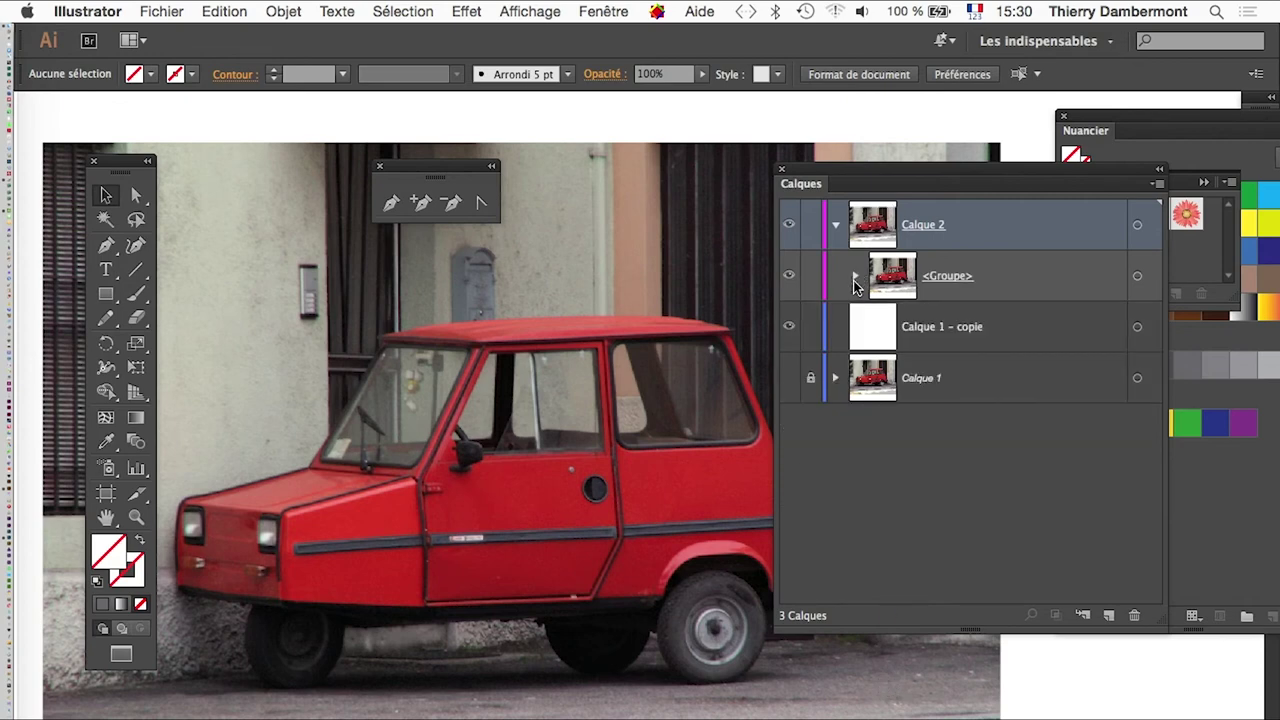
pyautogui.press('super+minus')
pyautogui.press('super+minus')
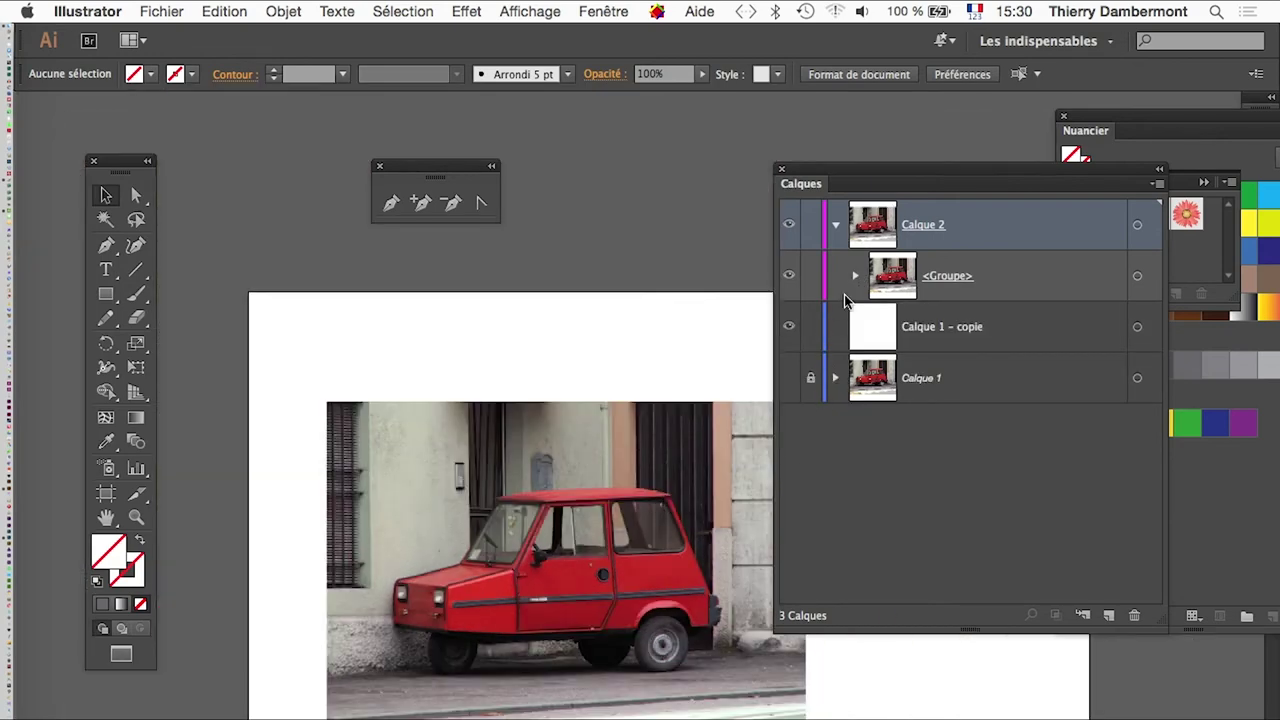
pyautogui.click(855, 275)
pyautogui.click(1137, 277)
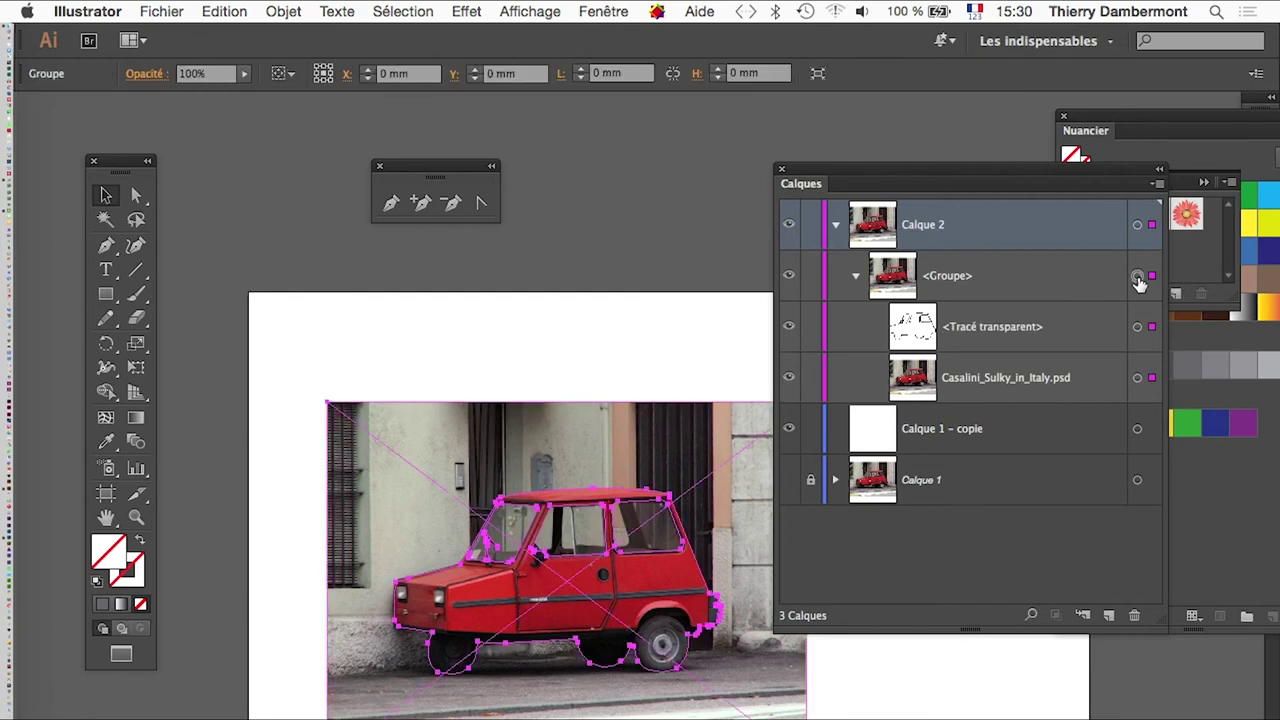
pyautogui.press('super+7')
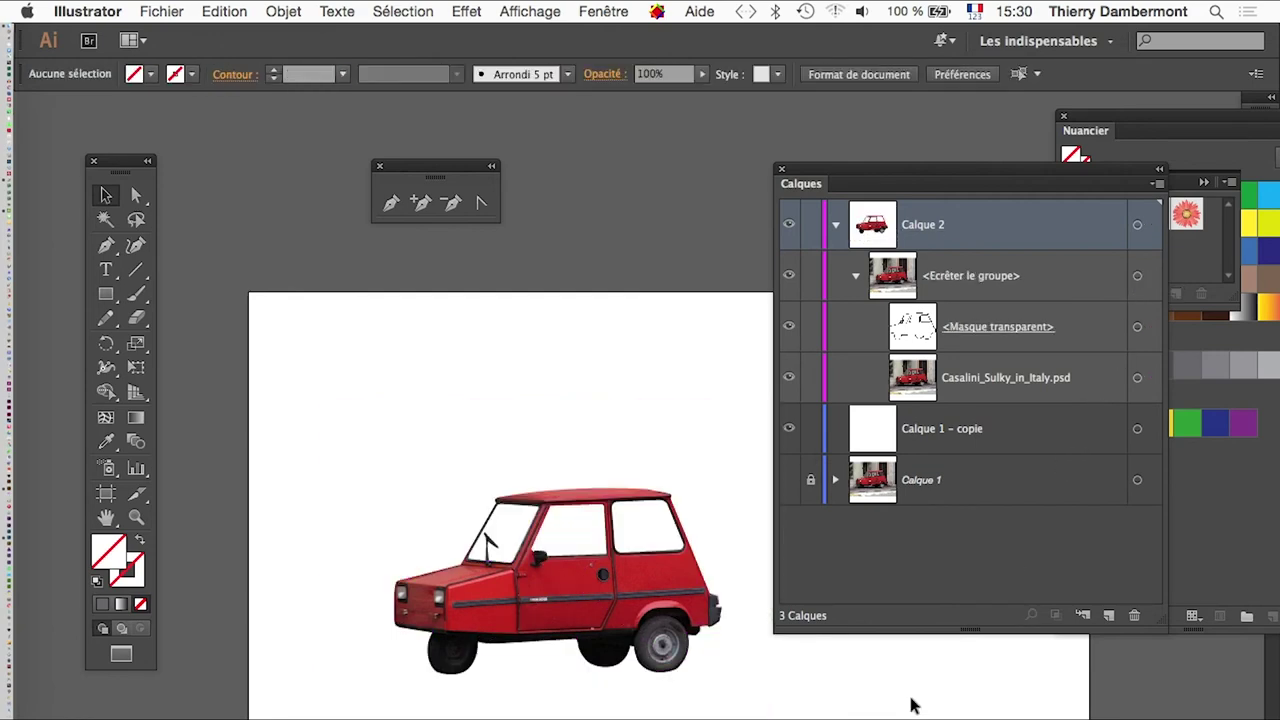
pyautogui.keyDown('super'); pyautogui.click(638, 650); pyautogui.keyUp('super')
pyautogui.keyDown('super'); pyautogui.click(615, 545); pyautogui.keyUp('super')
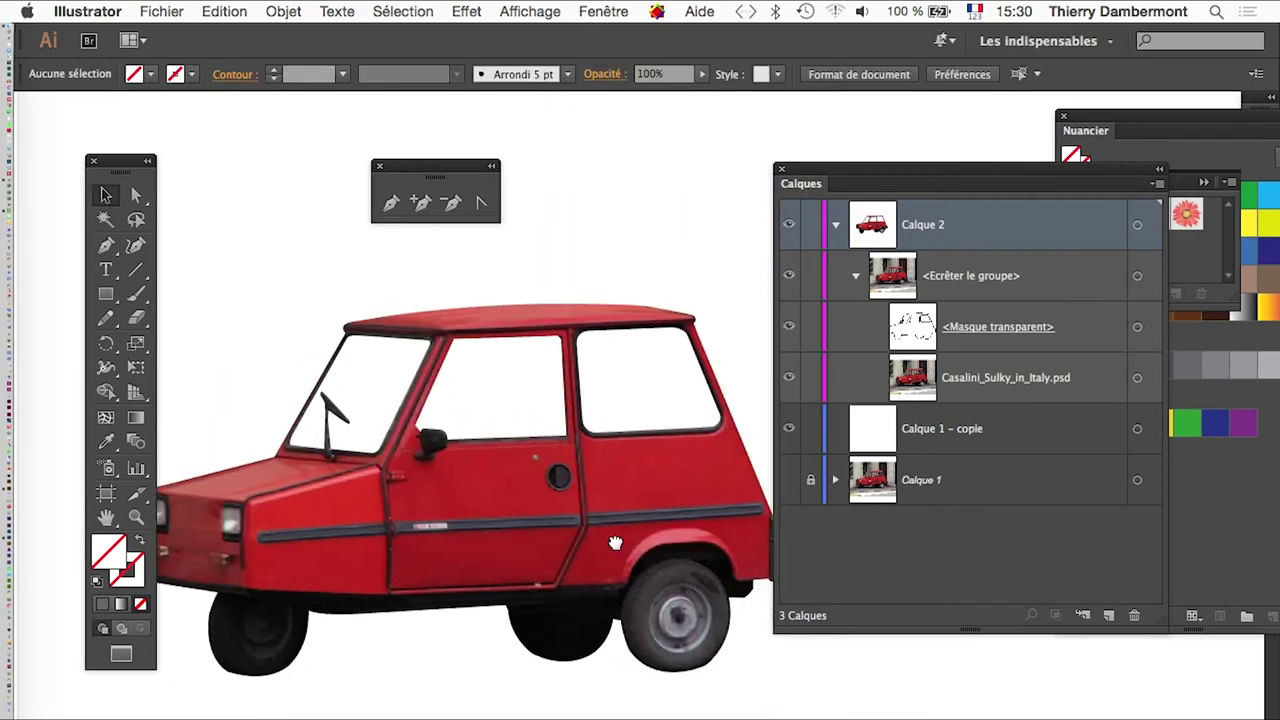
pyautogui.moveTo(615, 543); pyautogui.dragTo(599, 579)
pyautogui.moveTo(110, 160); pyautogui.dragTo(52, 132)
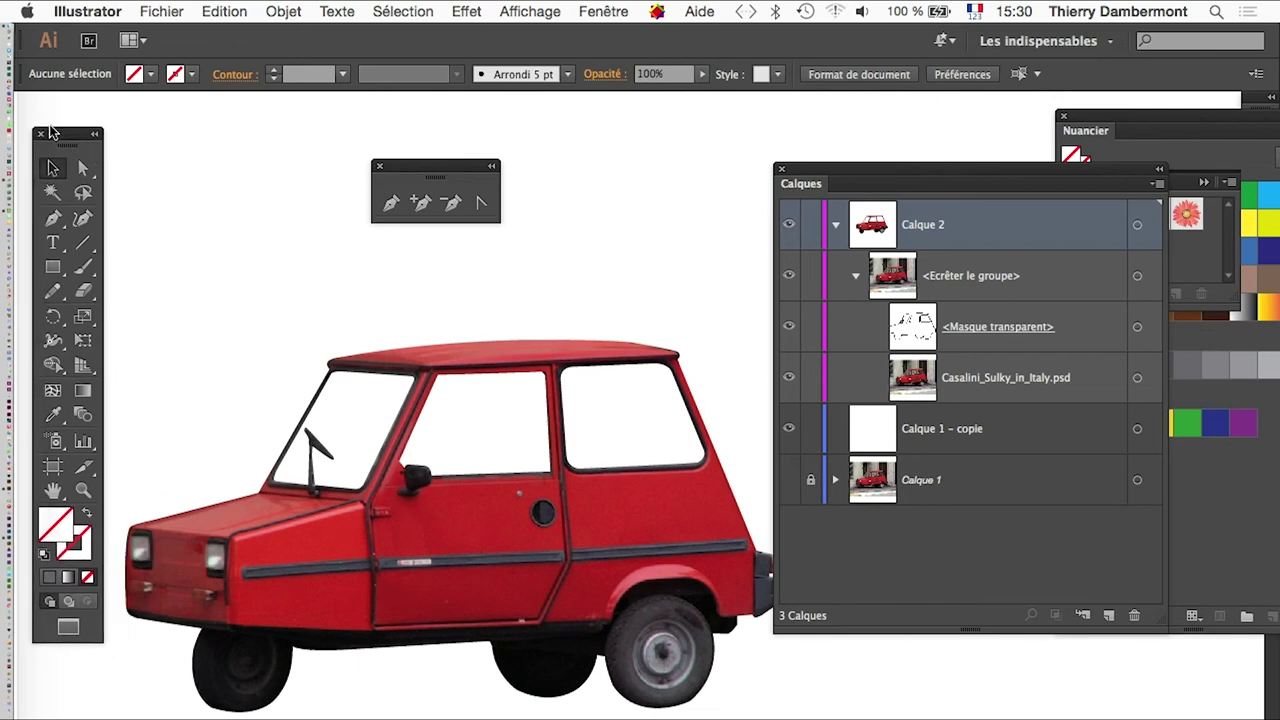
pyautogui.click(855, 276)
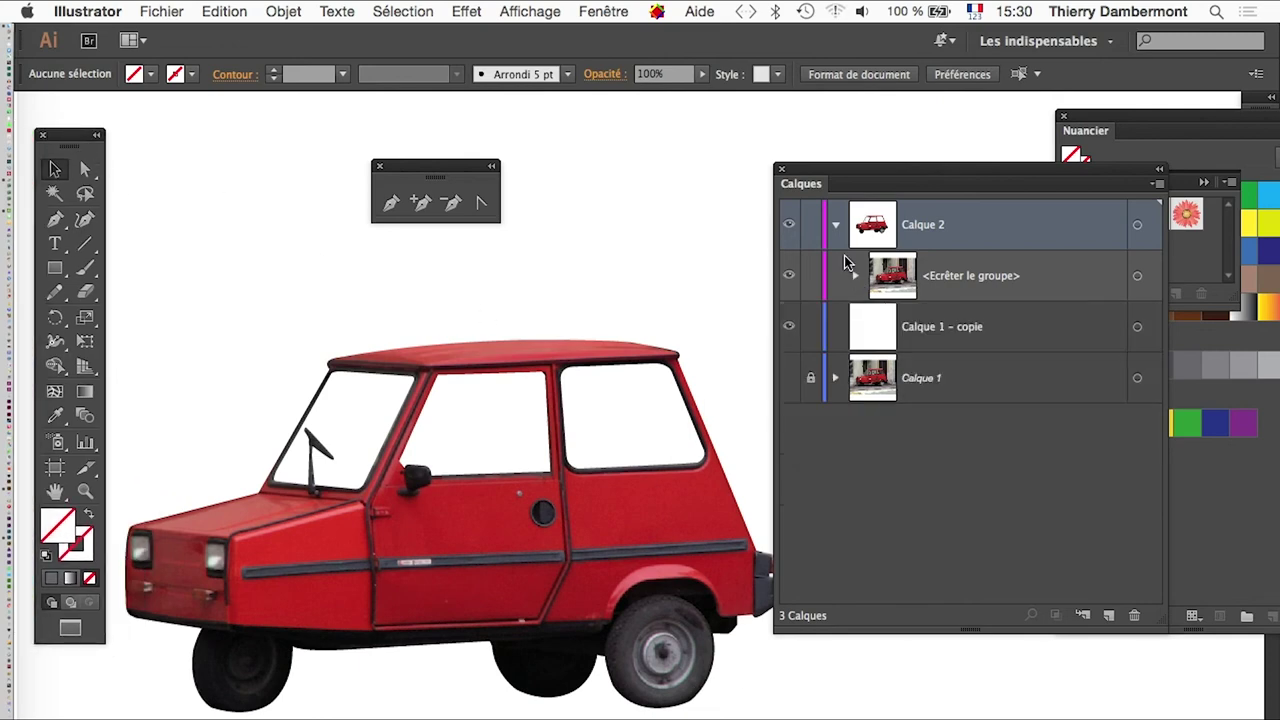
pyautogui.click(835, 226)
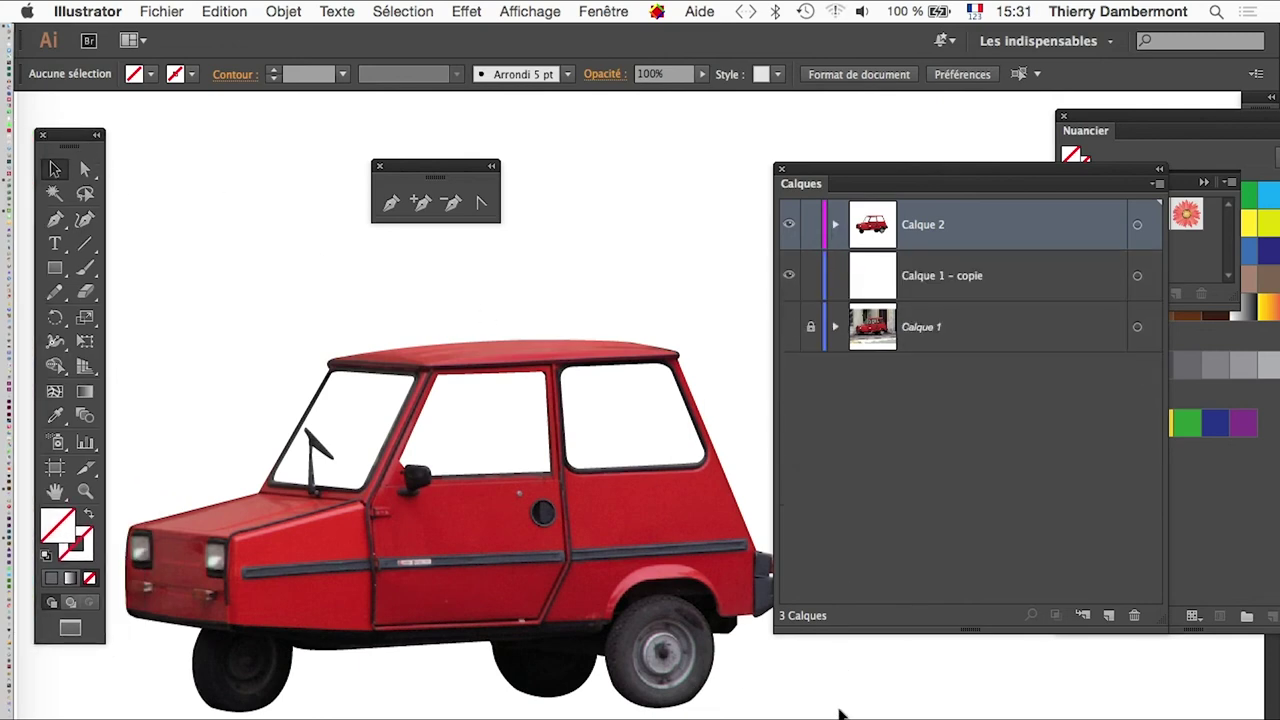
pyautogui.click(836, 226)
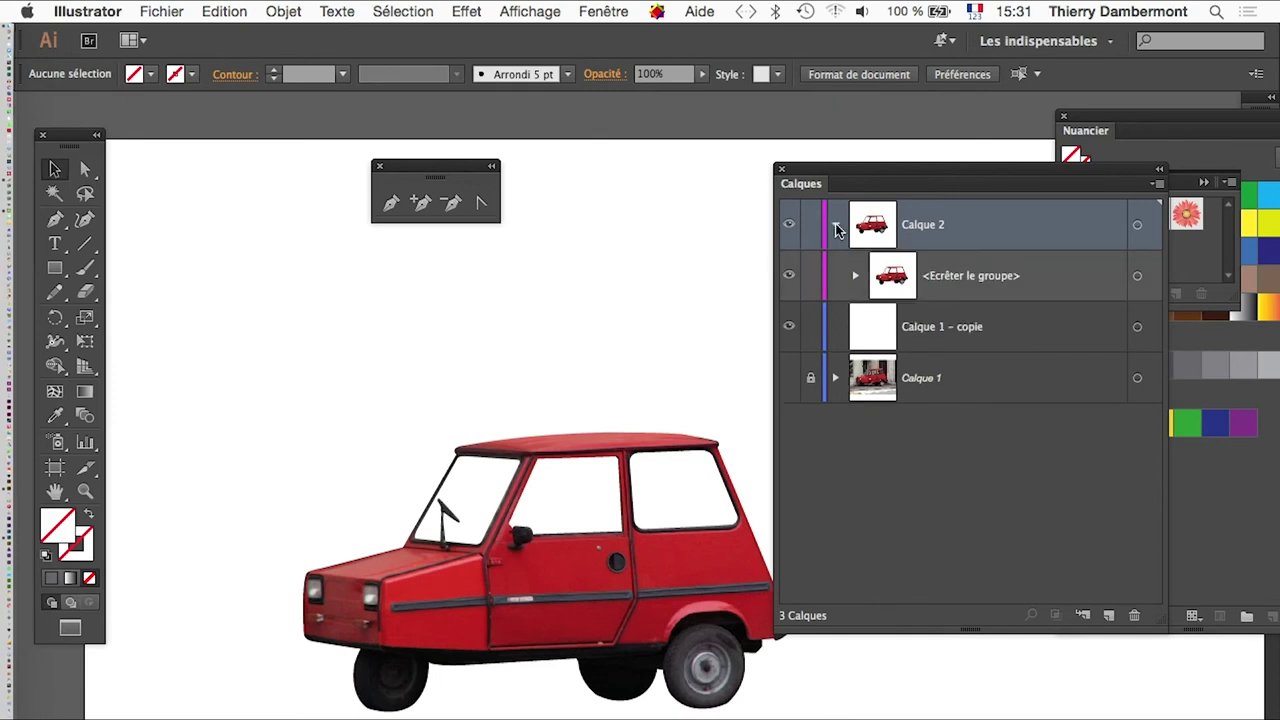
pyautogui.click(855, 276)
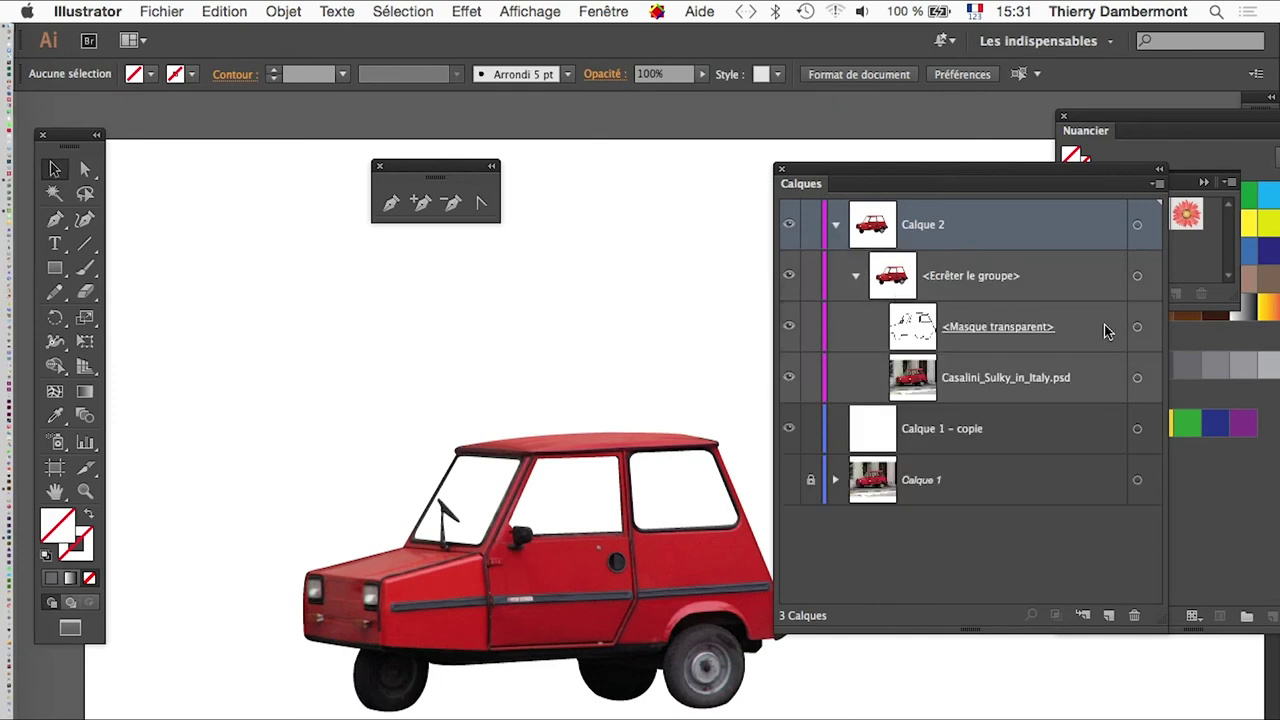
pyautogui.click(1137, 327)
pyautogui.click(1137, 378)
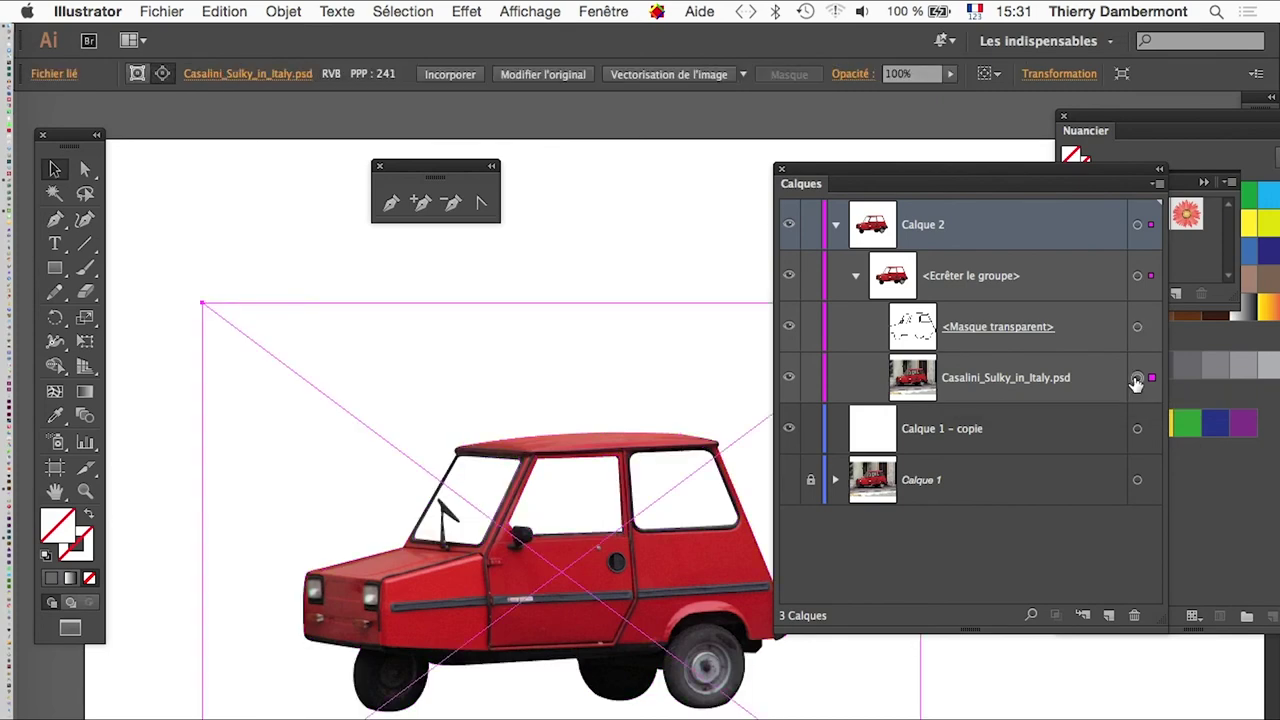
pyautogui.click(1137, 327)
pyautogui.click(1137, 276)
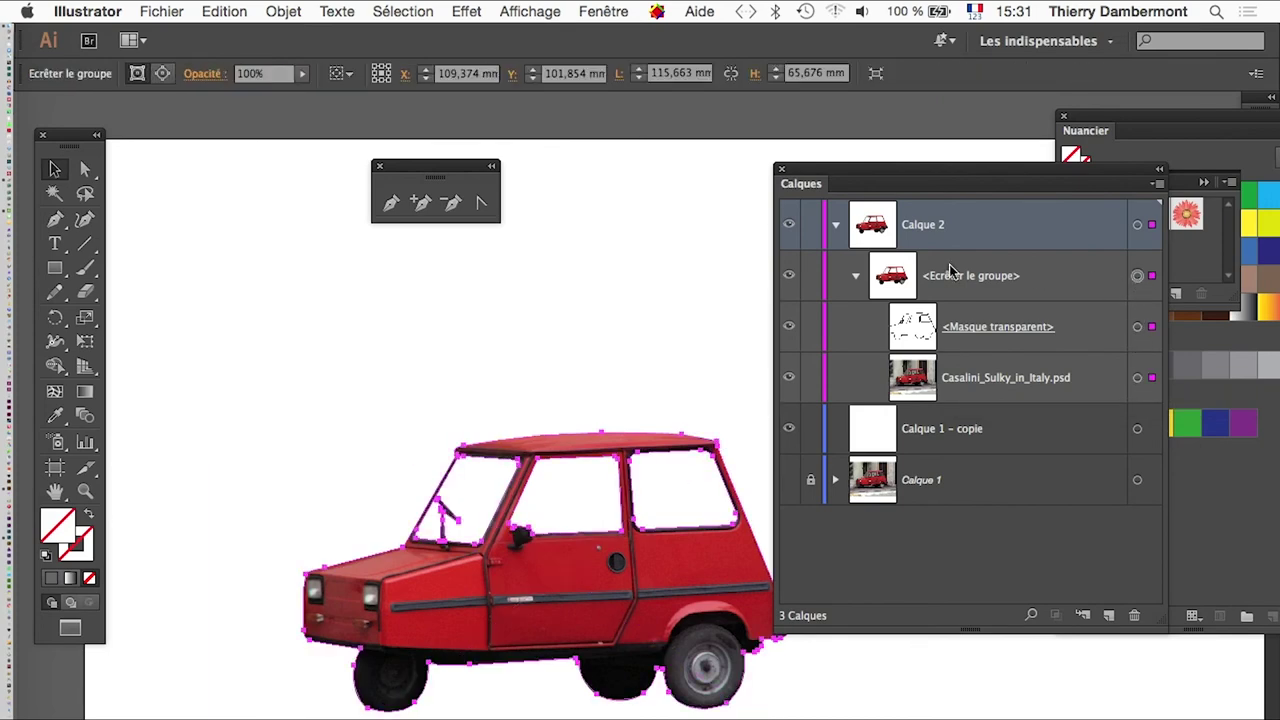
pyautogui.click(855, 276)
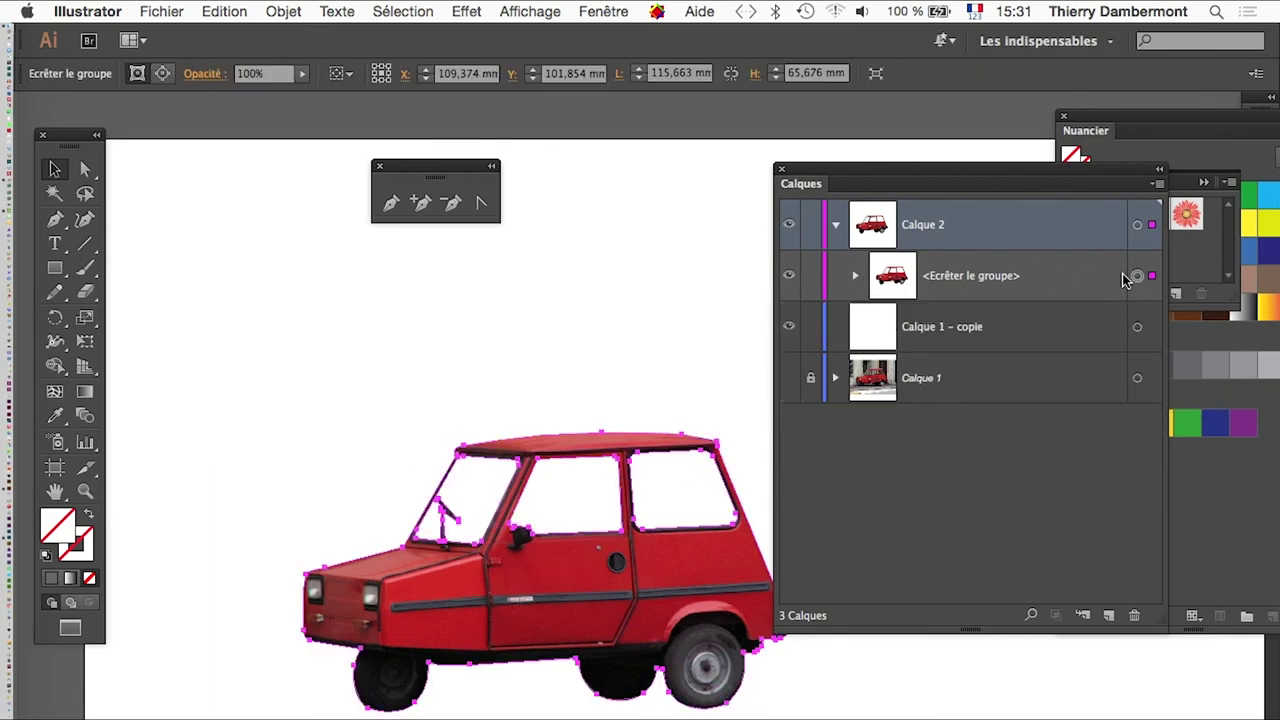
pyautogui.click(856, 276)
pyautogui.click(1137, 327)
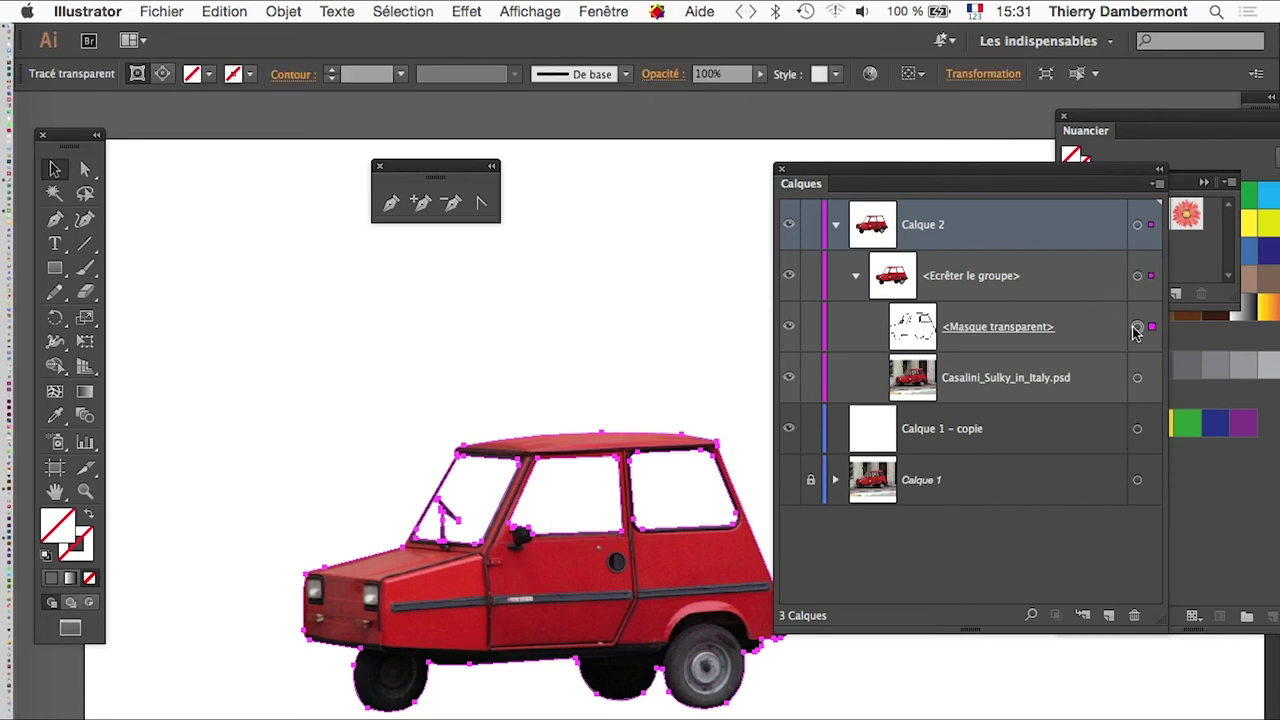
pyautogui.click(1137, 377)
pyautogui.click(856, 276)
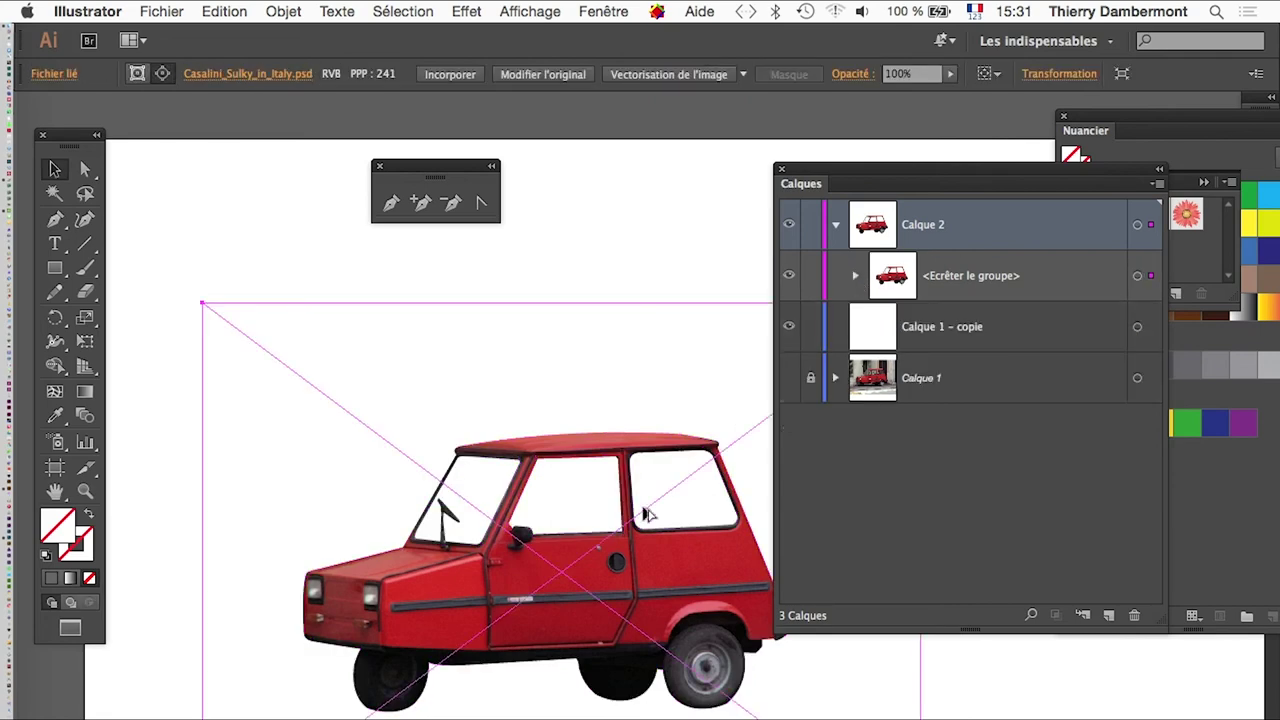
pyautogui.scroll(-1, 627, 537)
pyautogui.scroll(1, 621, 534)
pyautogui.scroll(2, 624, 532)
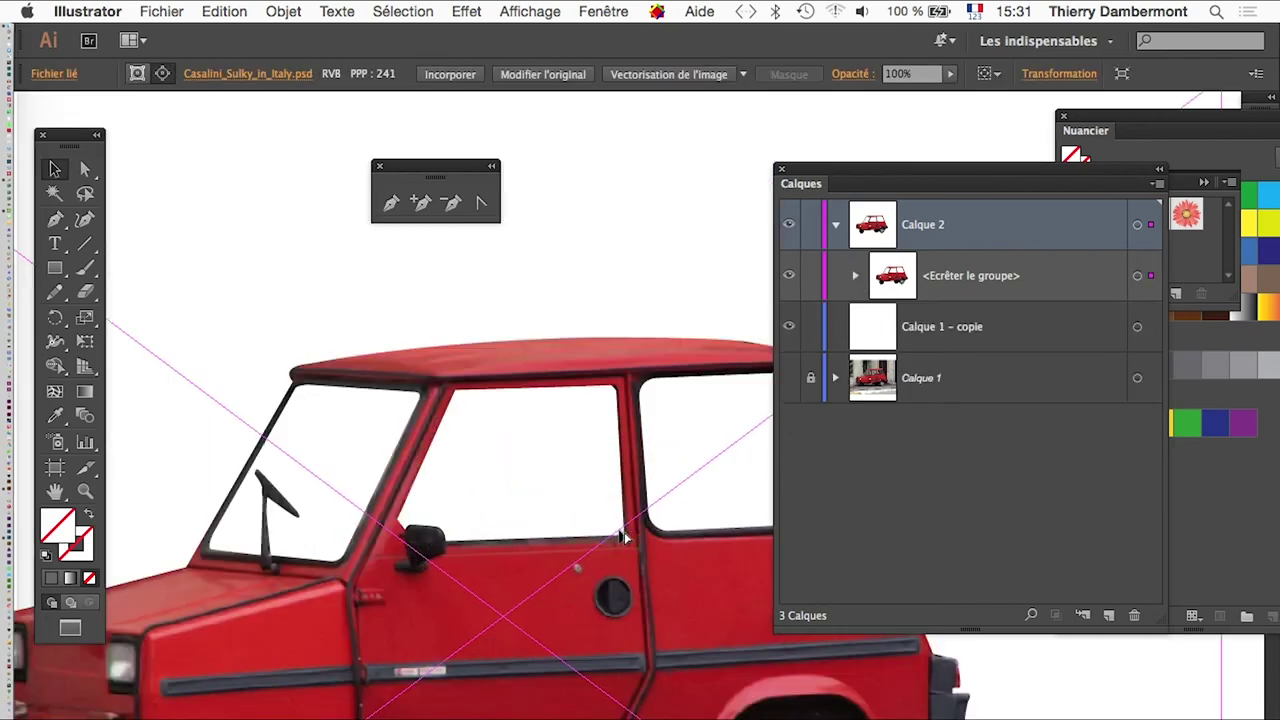
pyautogui.scroll(-1, 624, 532)
pyautogui.scroll(-1, 624, 532)
pyautogui.scroll(-1, 623, 536)
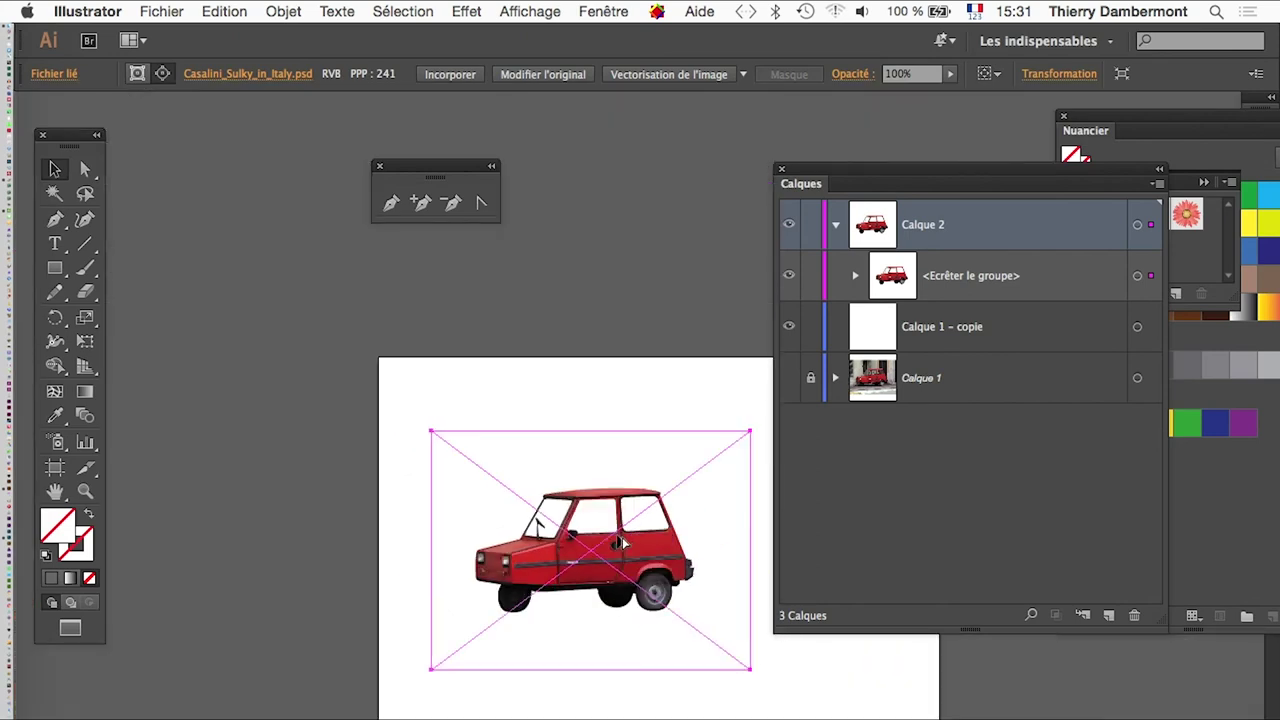
pyautogui.hscroll(3, 600, 540)
pyautogui.scroll(1, 448, 557)
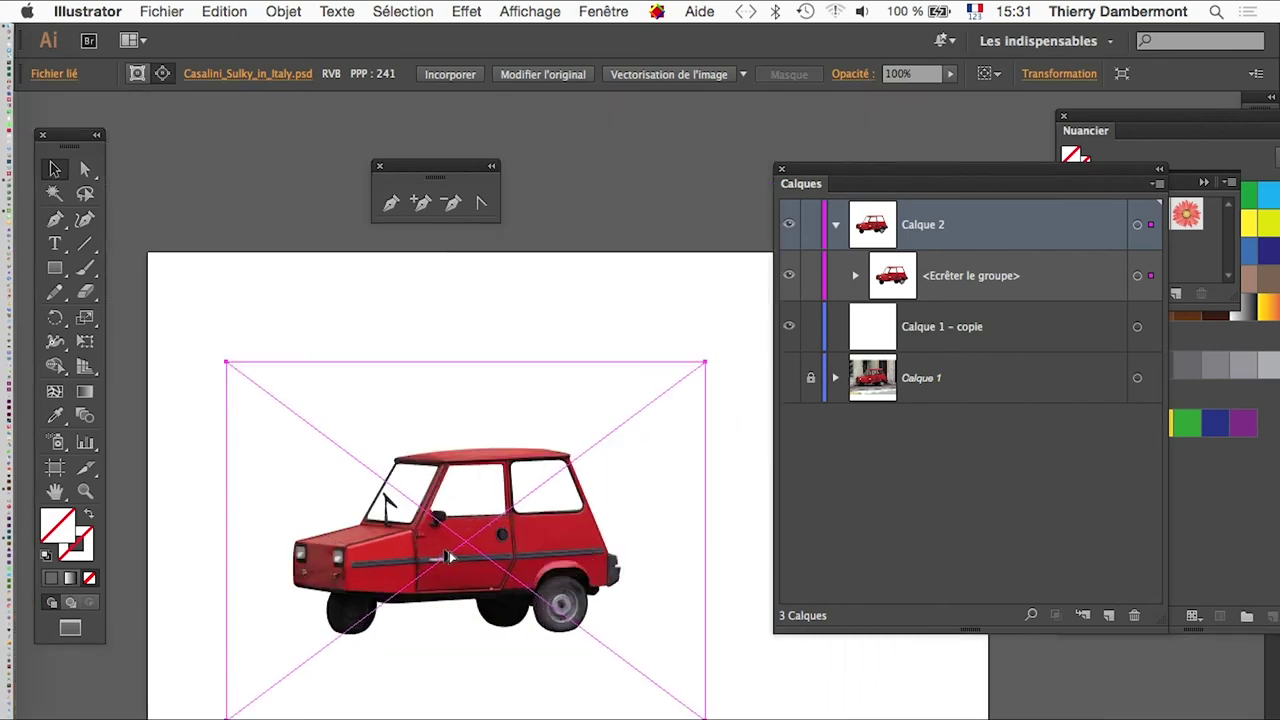
pyautogui.click(530, 11)
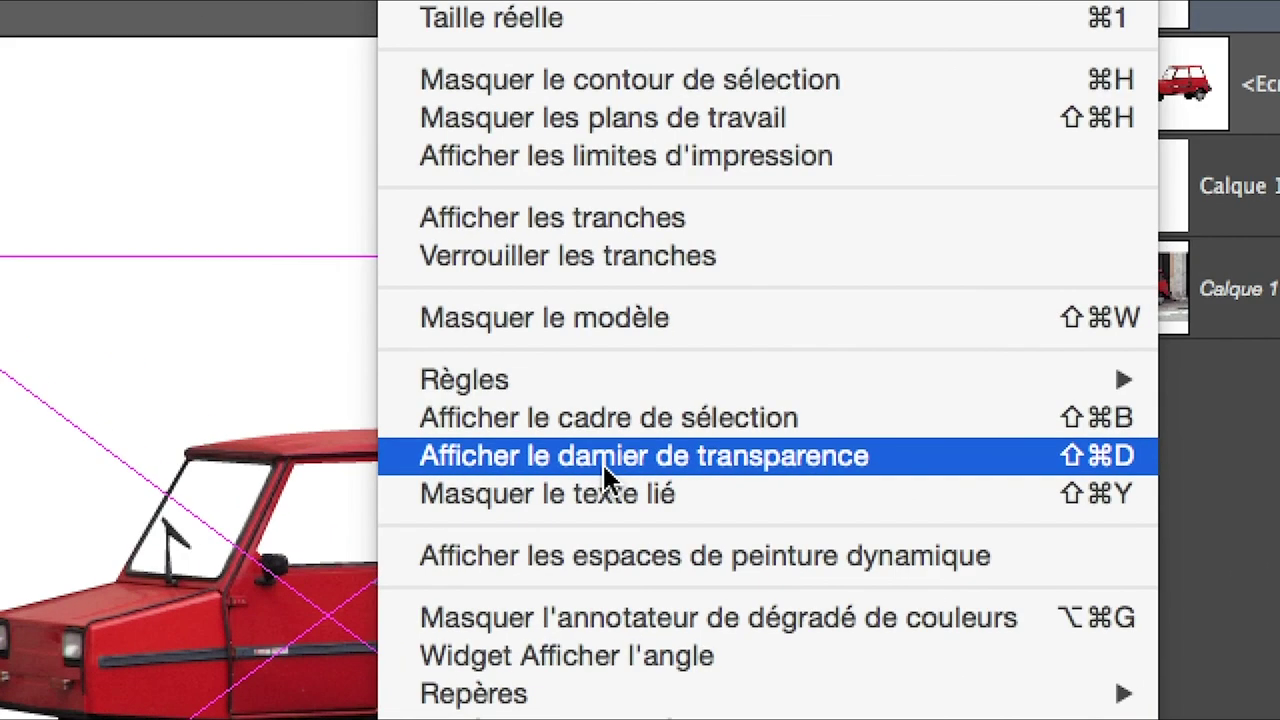
pyautogui.click(603, 463)
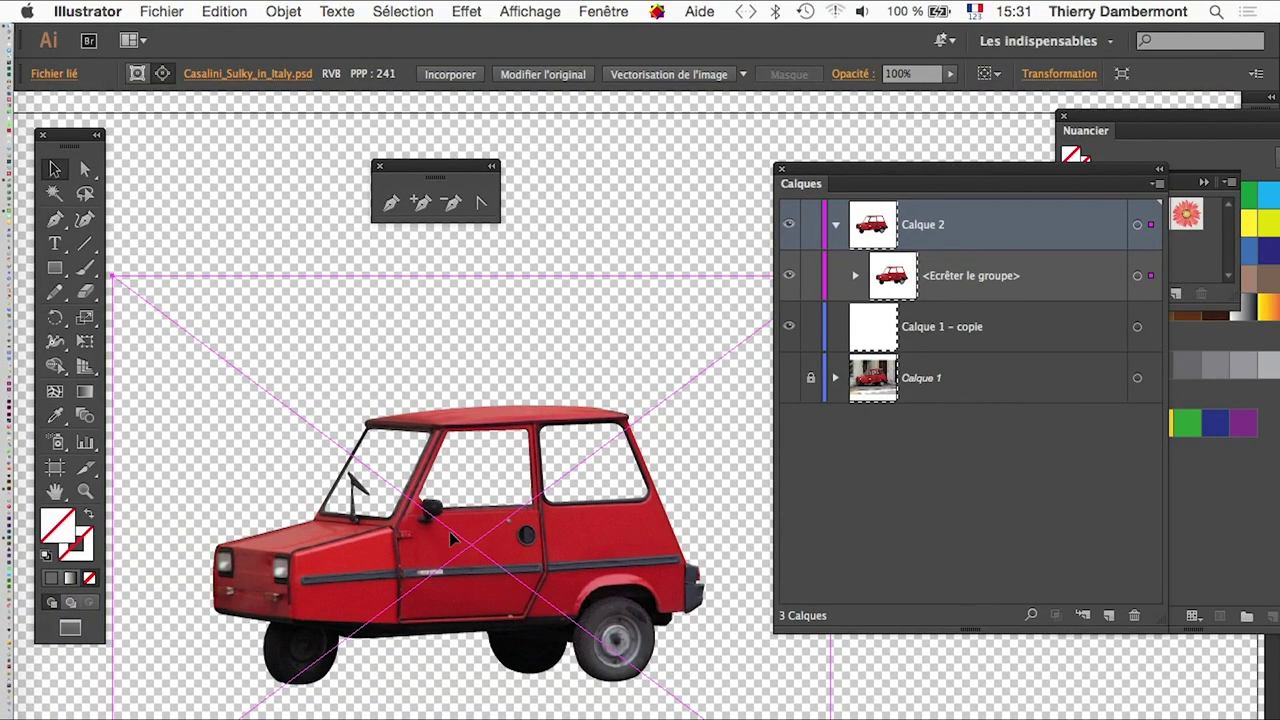
pyautogui.click(505, 12)
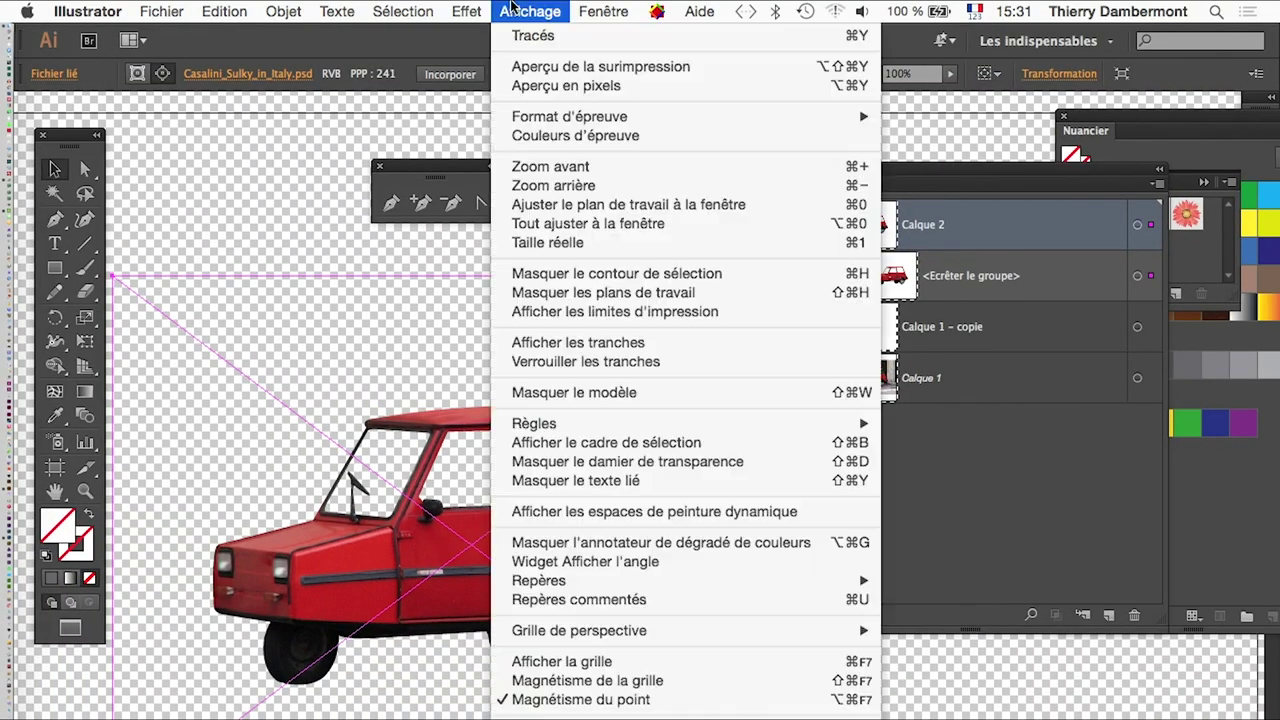
pyautogui.click(684, 462)
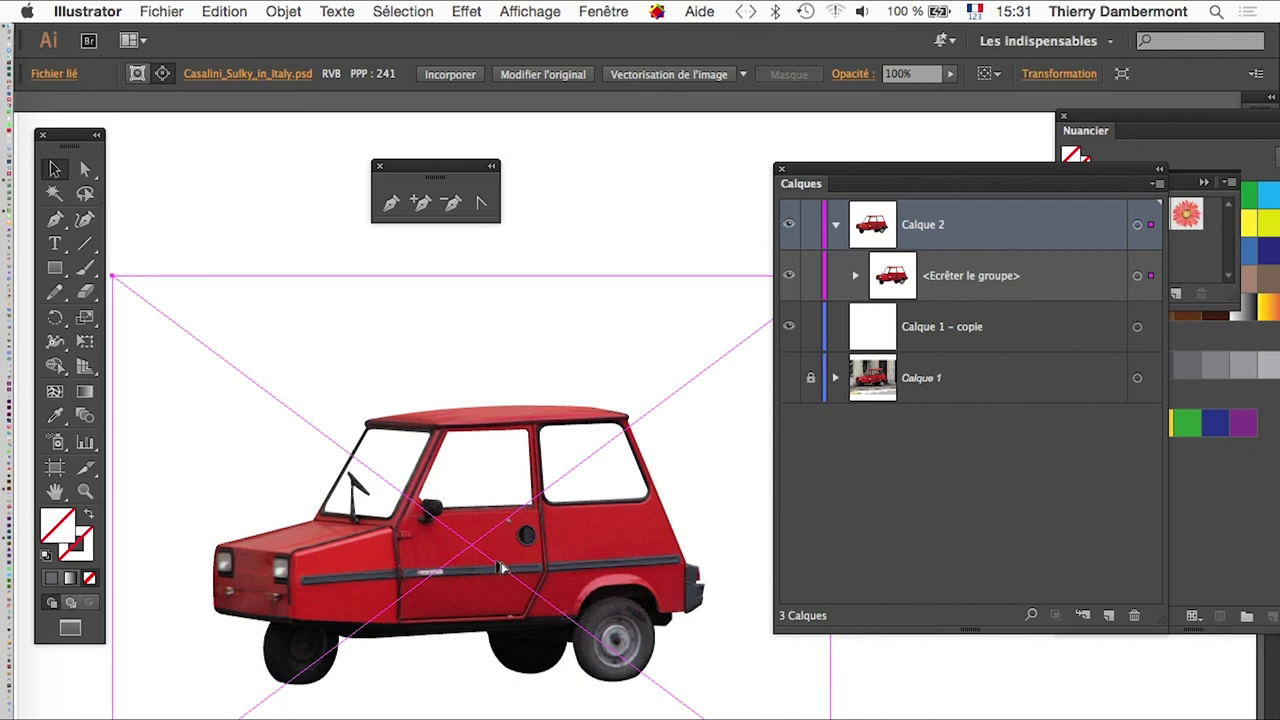
pyautogui.scroll(1, 455, 529)
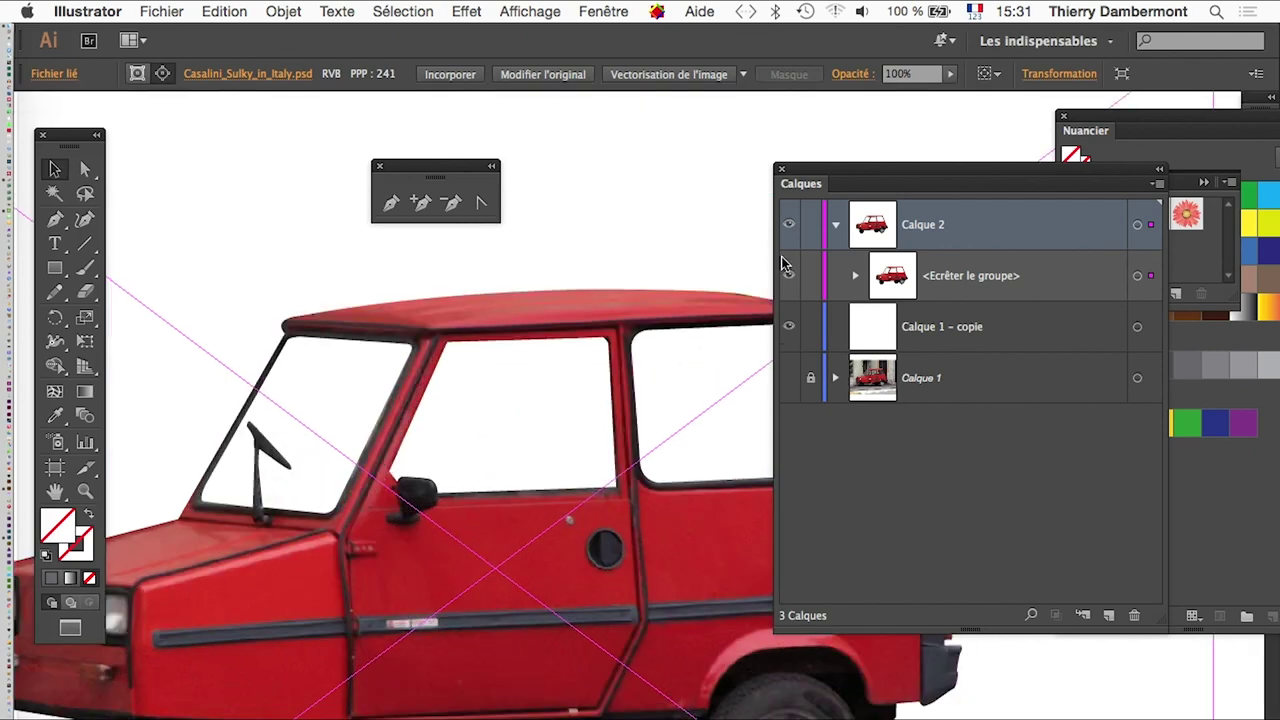